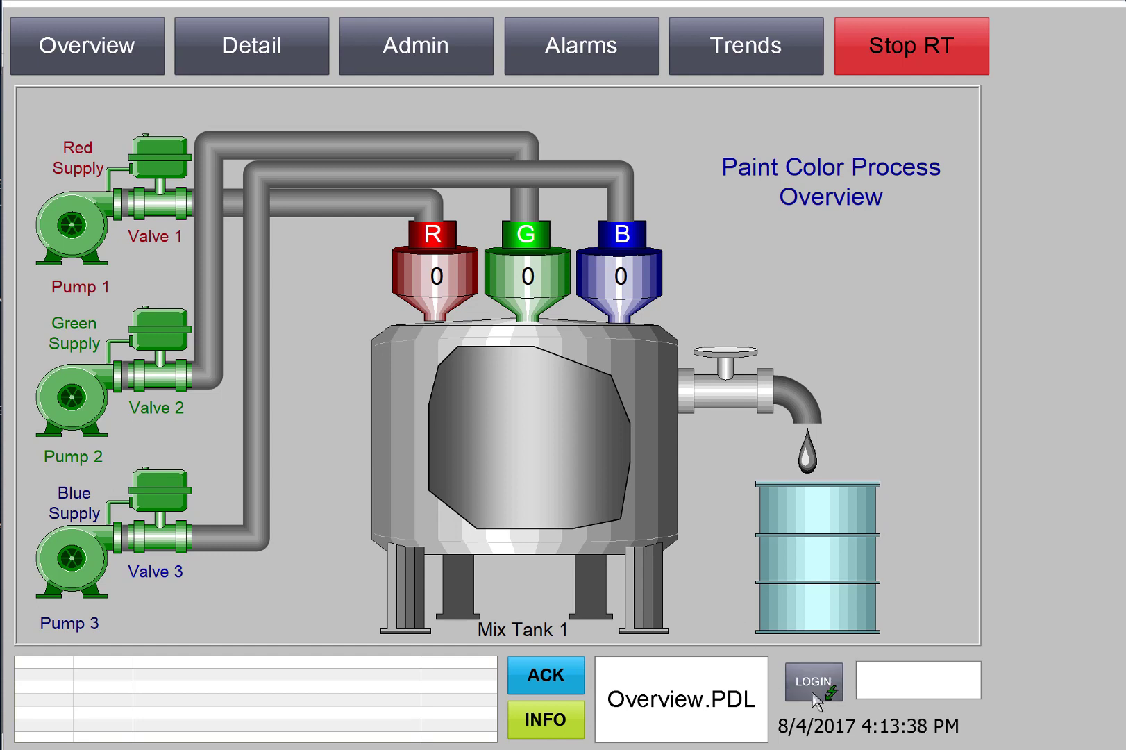
Press LOGIN on the Paint Color Process overview to bring up the System Login dialog.
{"action": "left_click", "coordinate": [815, 696]}
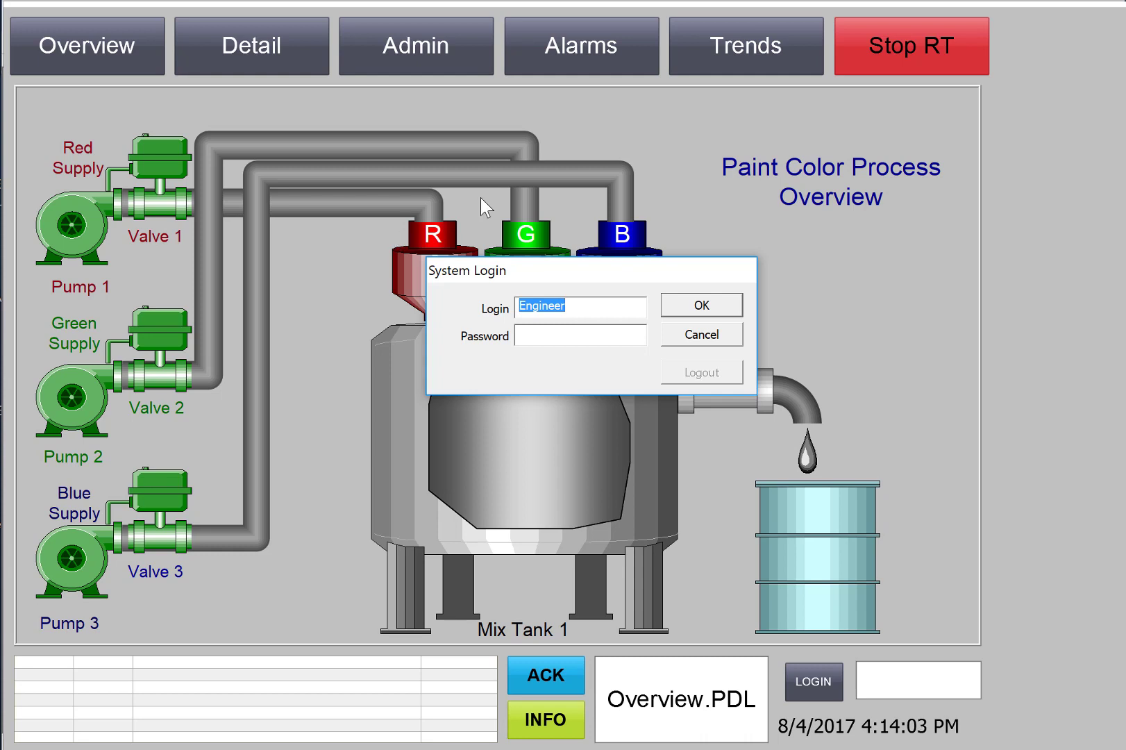
Select the LOGIN button in Main.PDL and start a C-action on its Release Left mouse event.
{"action": "left_click", "coordinate": [117, 239]}
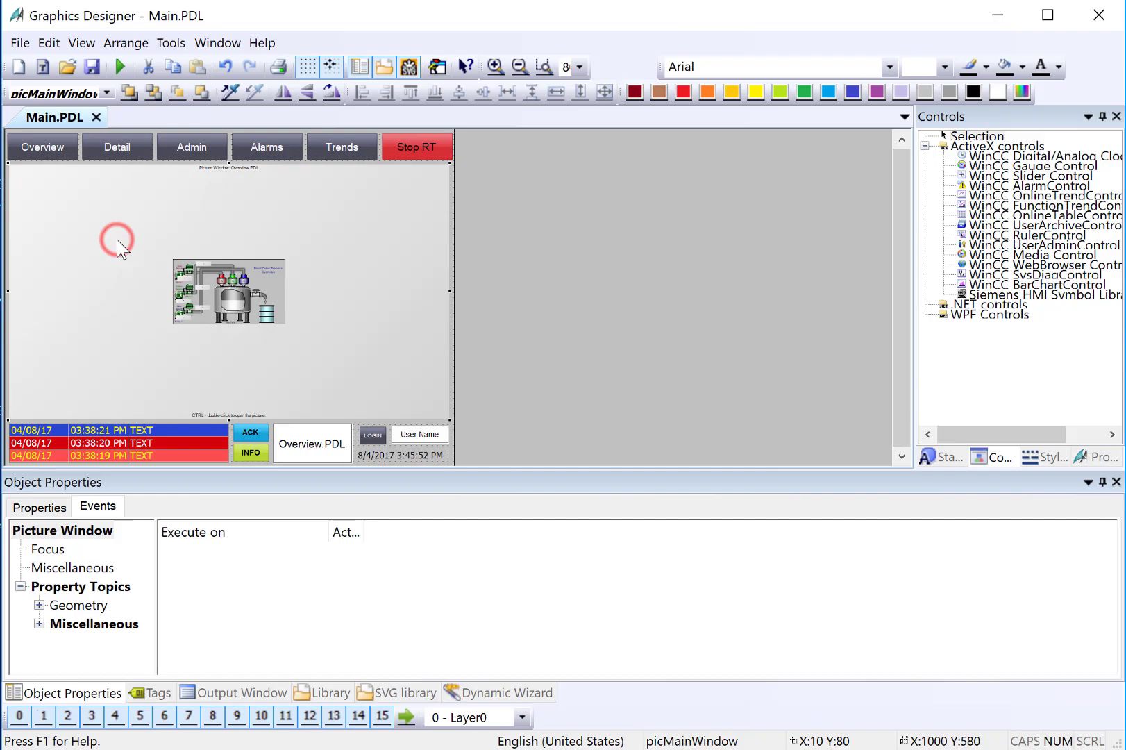
{"action": "left_click", "coordinate": [375, 438]}
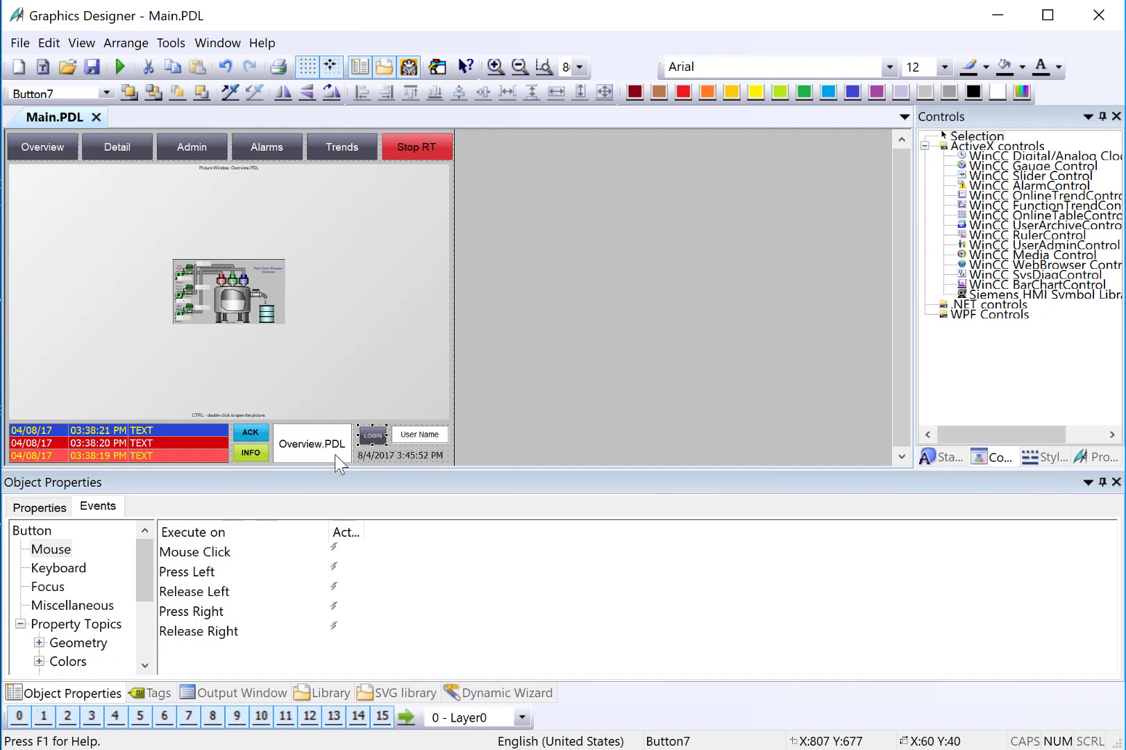
{"action": "left_click", "coordinate": [98, 506]}
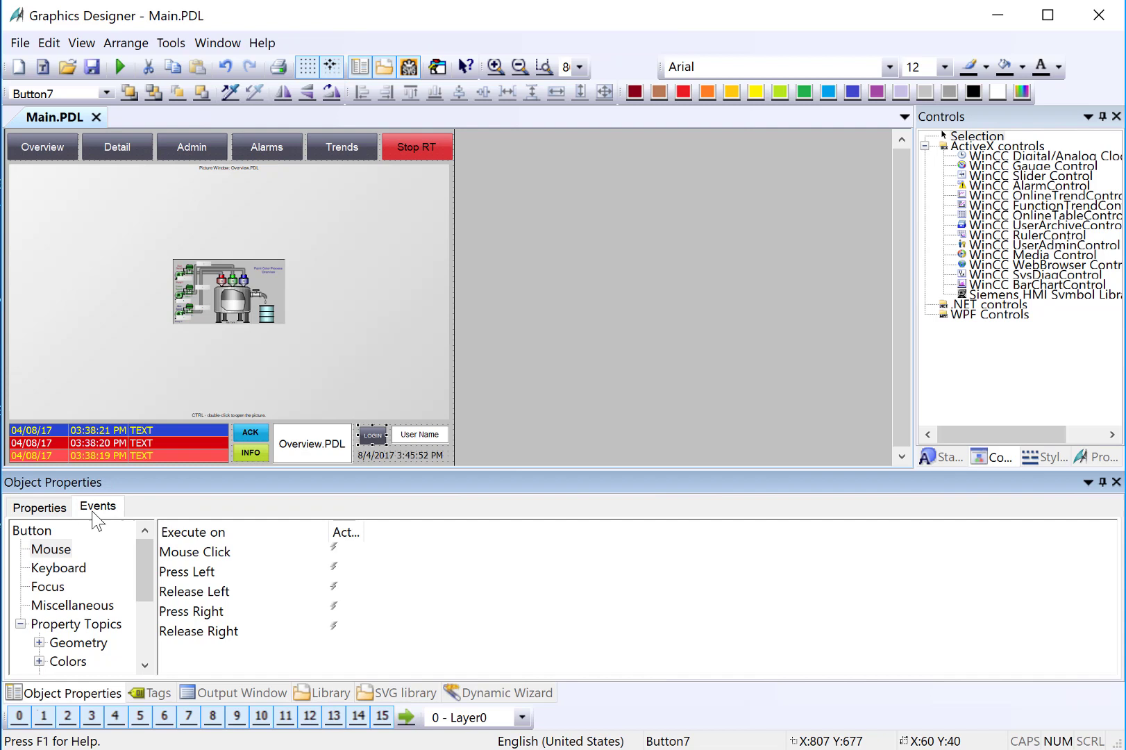
{"action": "left_click", "coordinate": [51, 549]}
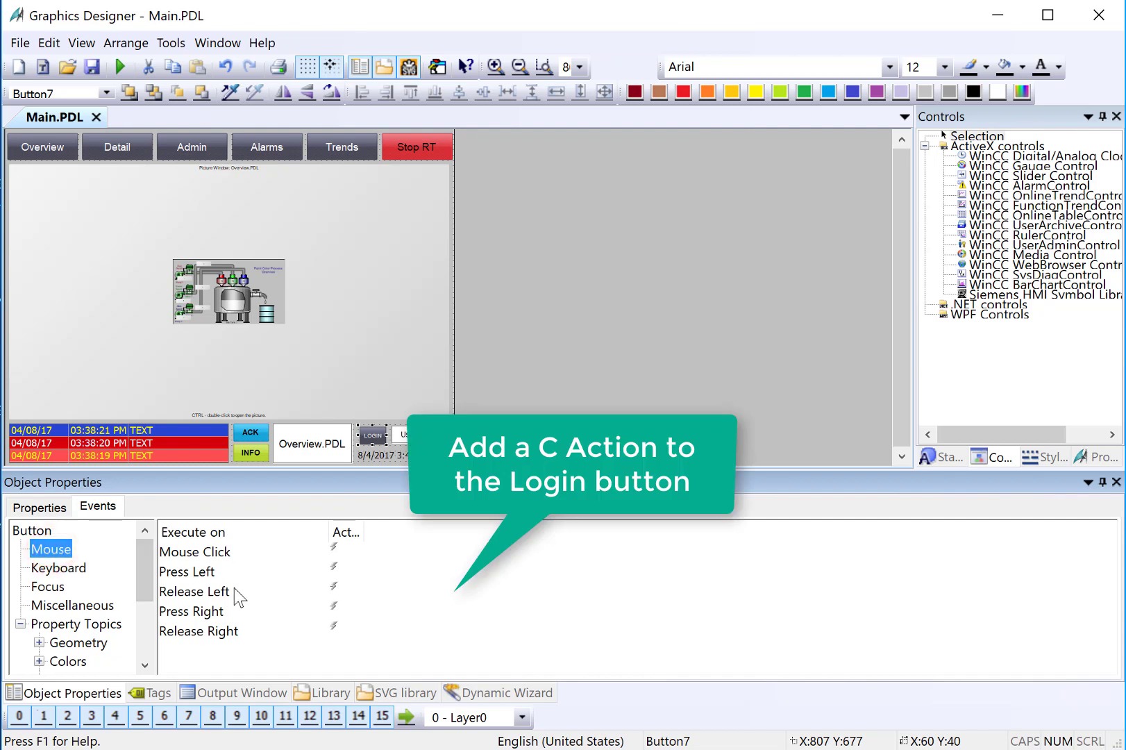
{"action": "left_click", "coordinate": [226, 591]}
{"action": "right_click", "coordinate": [336, 594]}
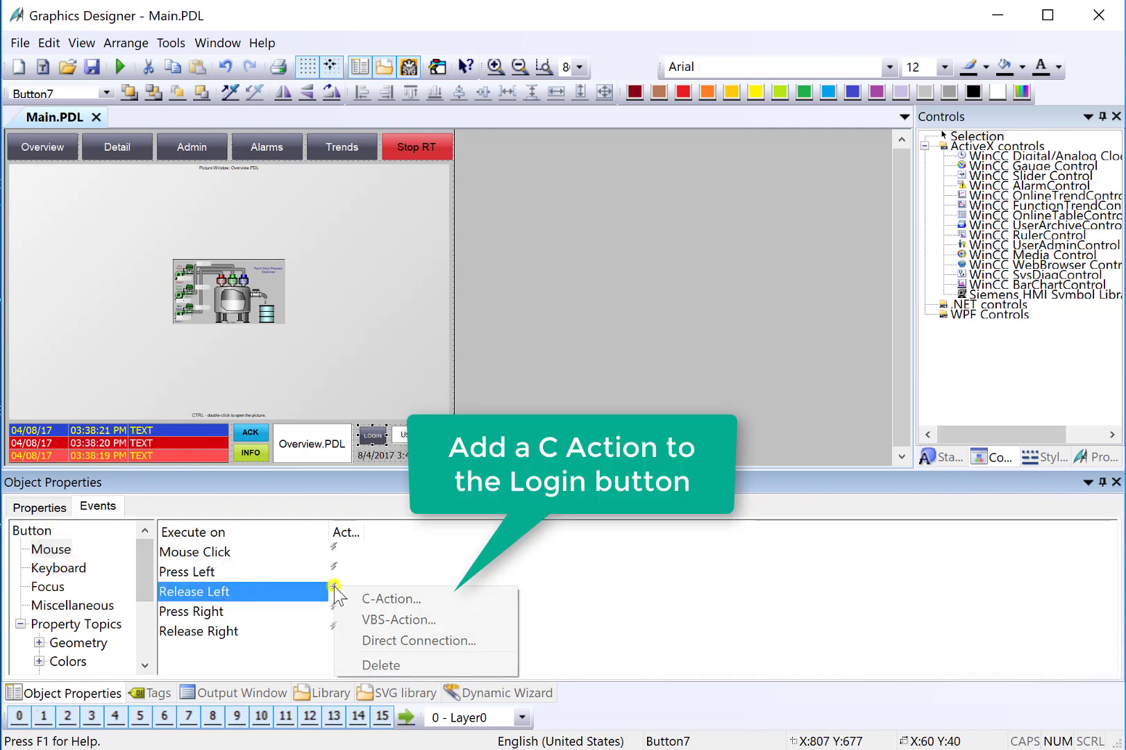
Create the C-action and replace its template comments with '// call login dialog'.
{"action": "left_click", "coordinate": [398, 599]}
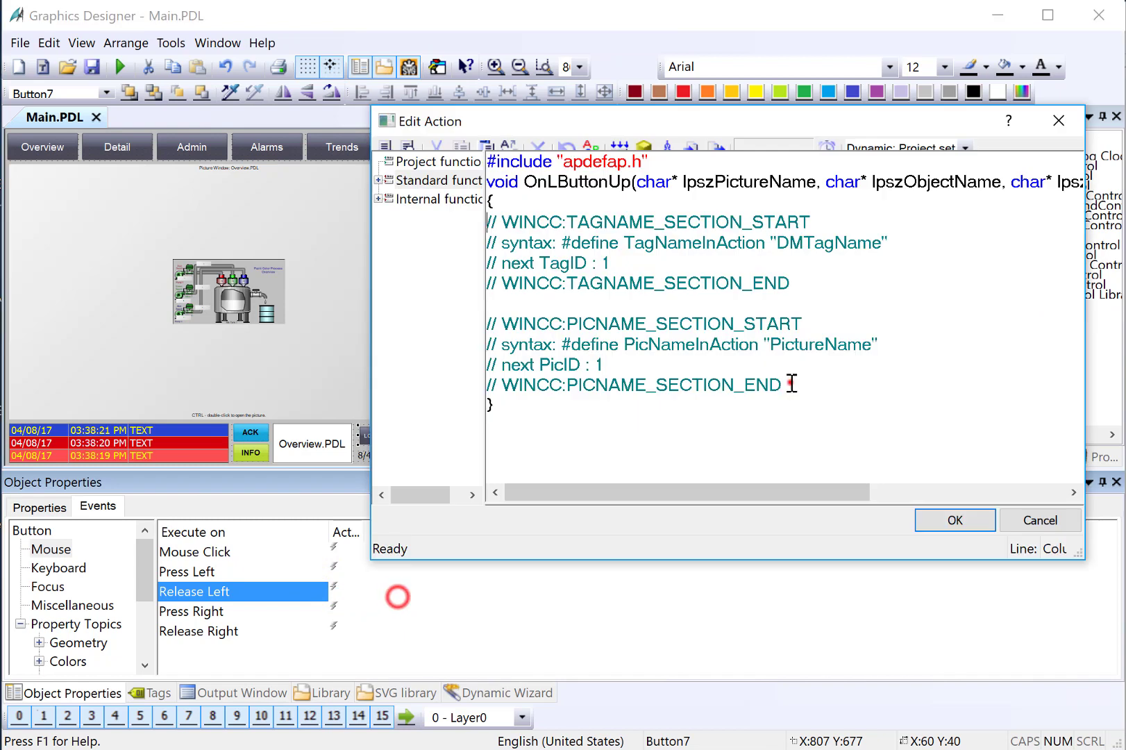
{"action": "left_click_drag", "start_coordinate": [784, 384], "coordinate": [487, 220]}
{"action": "key", "text": "Delete"}
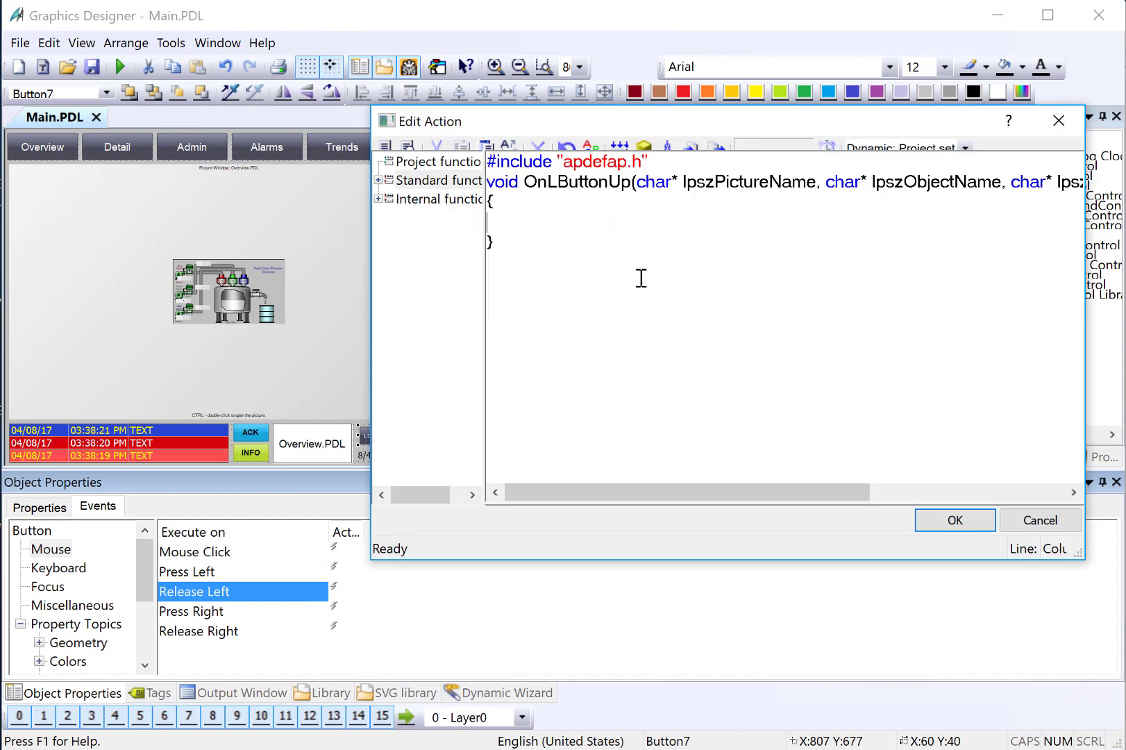
{"action": "key", "text": "Return"}
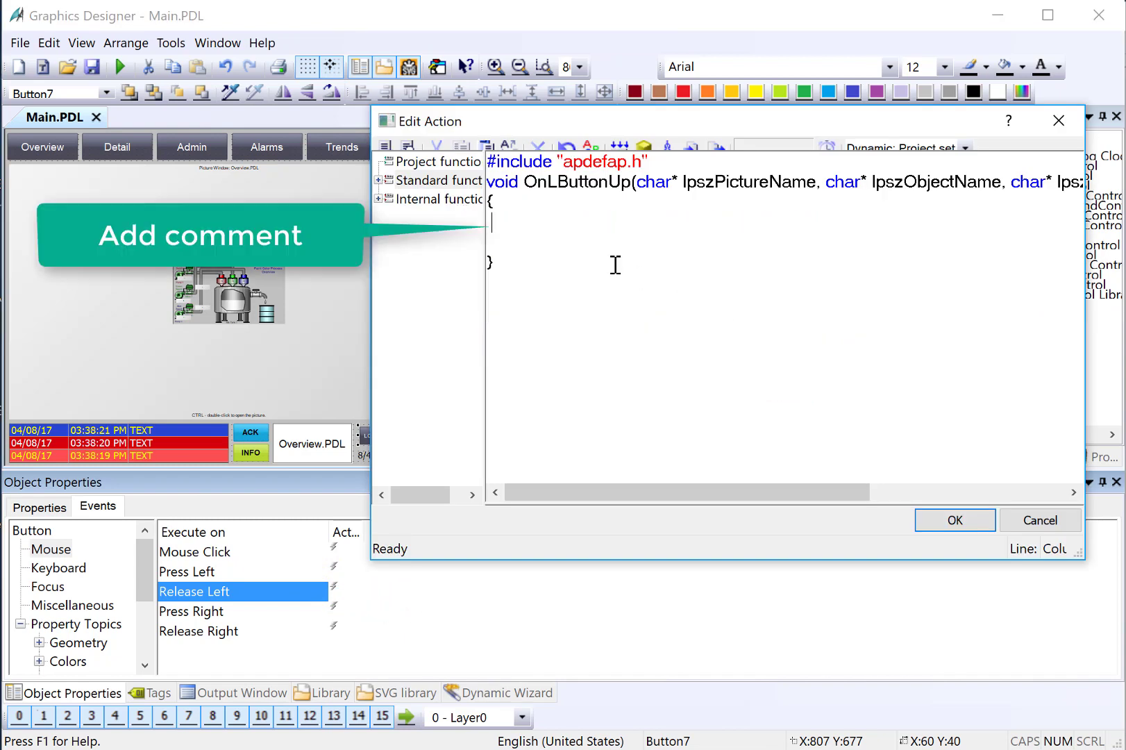
{"action": "key", "text": "Tab"}
{"action": "type", "text": "// call login dialog"}
{"action": "key", "text": "Return"}
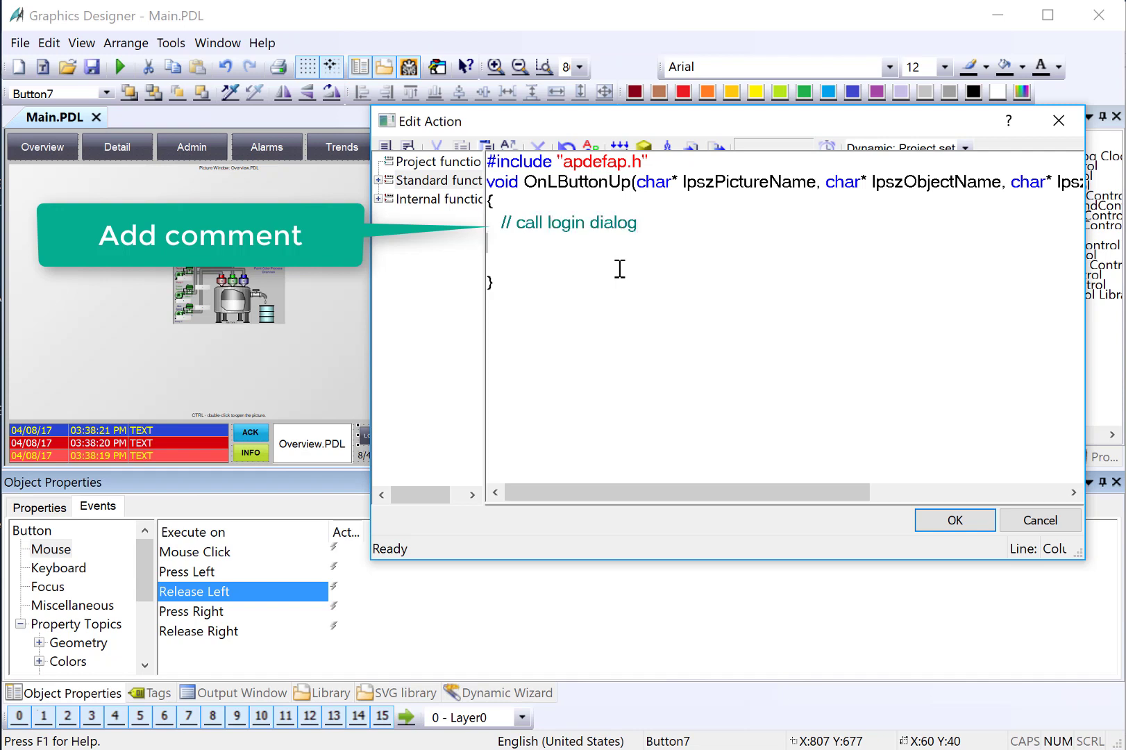
Widen the function list and expand Standard functions > Options.
{"action": "left_click_drag", "start_coordinate": [484, 314], "coordinate": [523, 314]}
{"action": "left_click", "coordinate": [378, 180]}
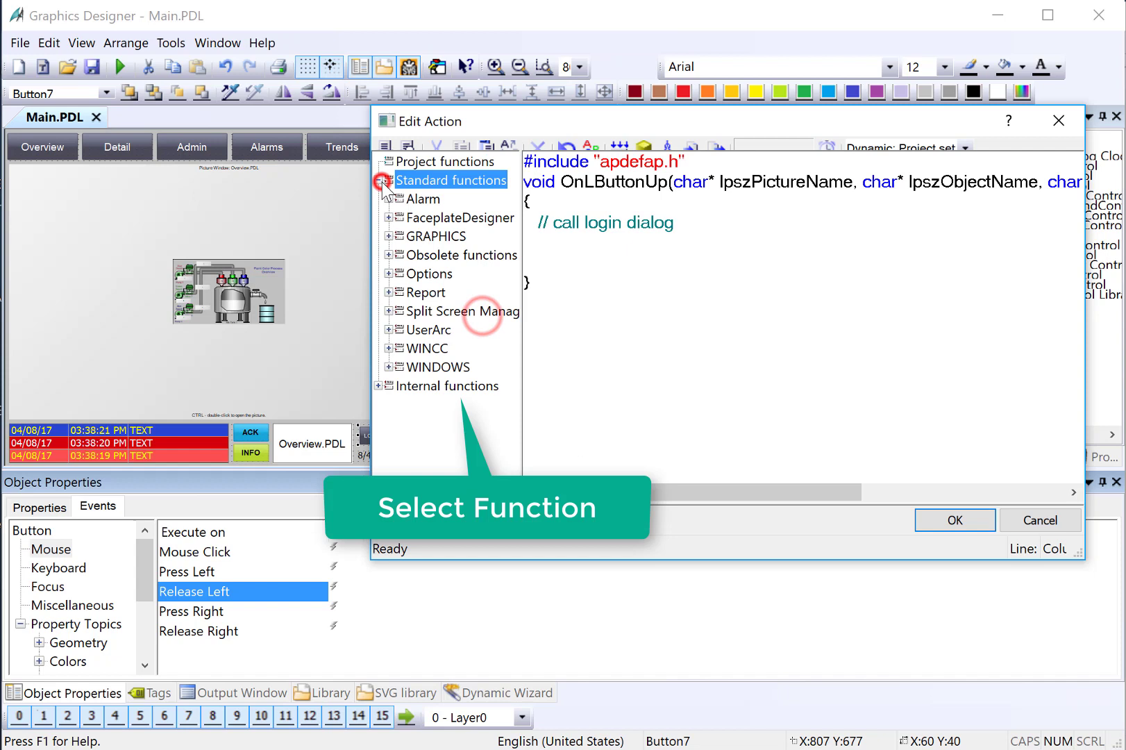
{"action": "double_click", "coordinate": [421, 275]}
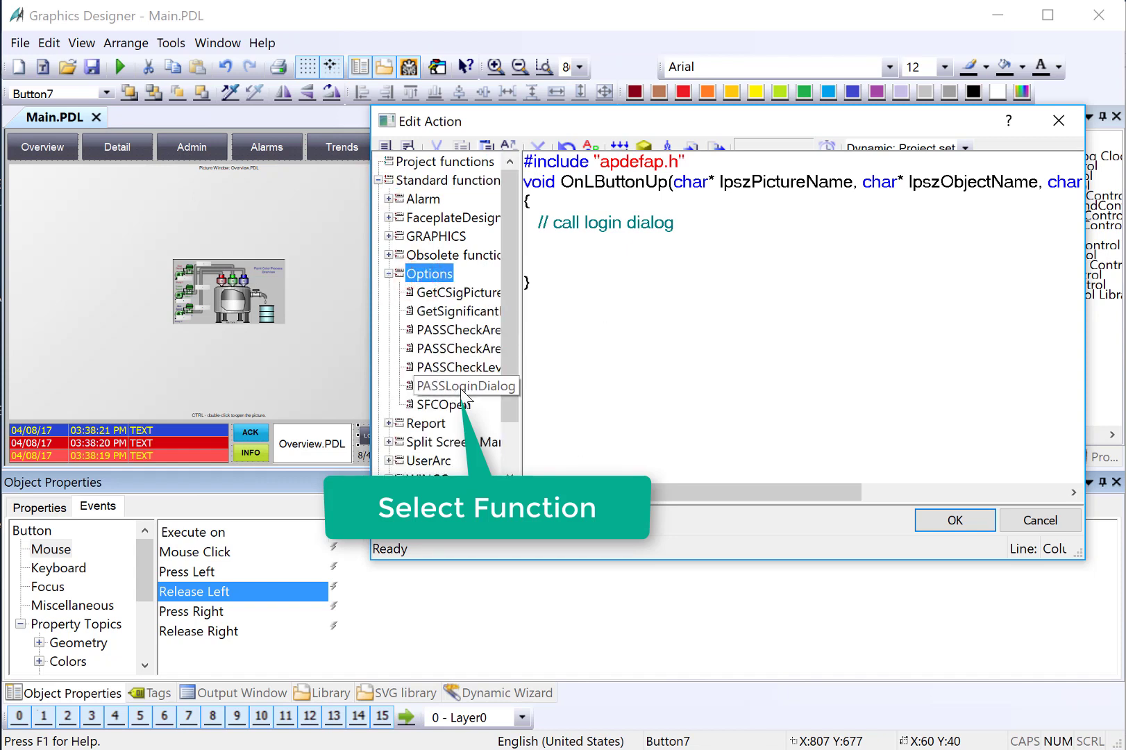
Insert the PASSLoginDialog call with 'a' as the ch parameter.
{"action": "double_click", "coordinate": [462, 389]}
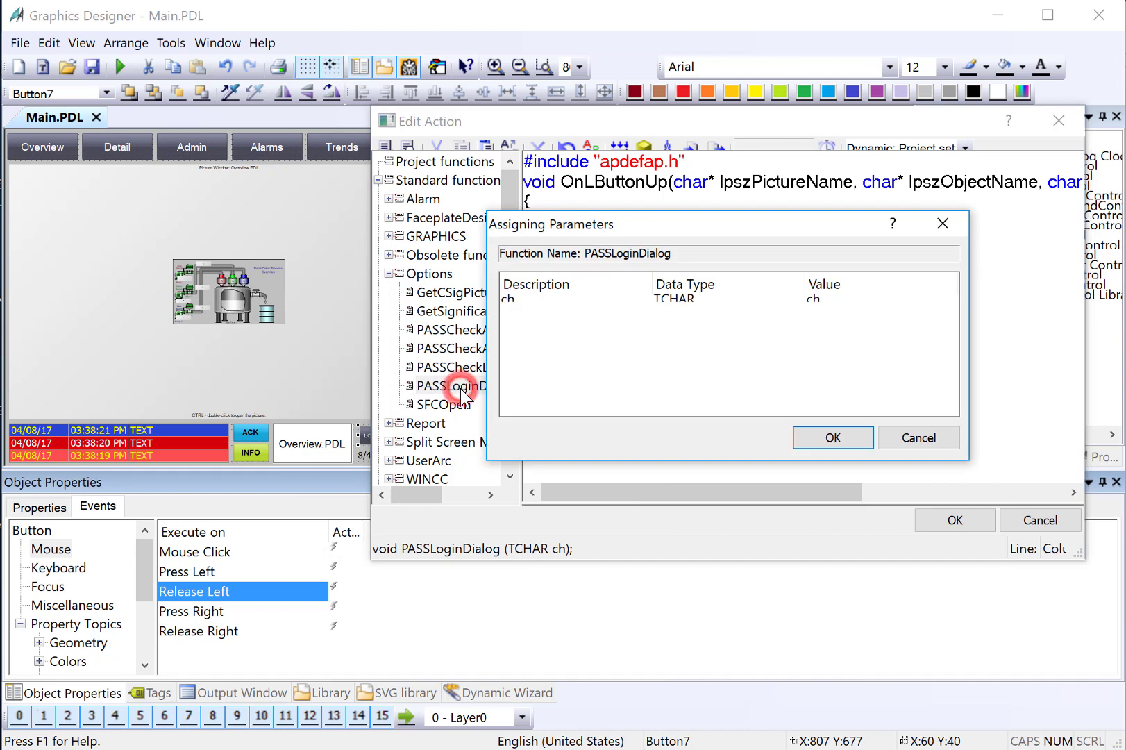
{"action": "left_click", "coordinate": [830, 297]}
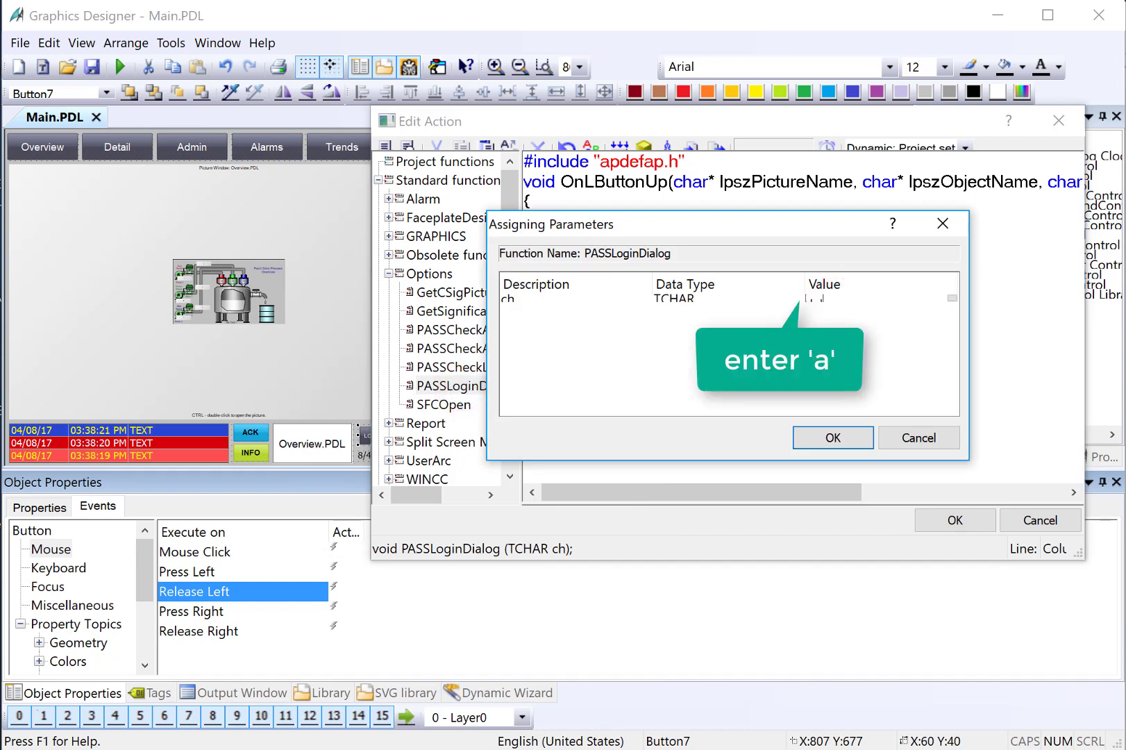
{"action": "type", "text": "'a'"}
{"action": "left_click", "coordinate": [830, 441]}
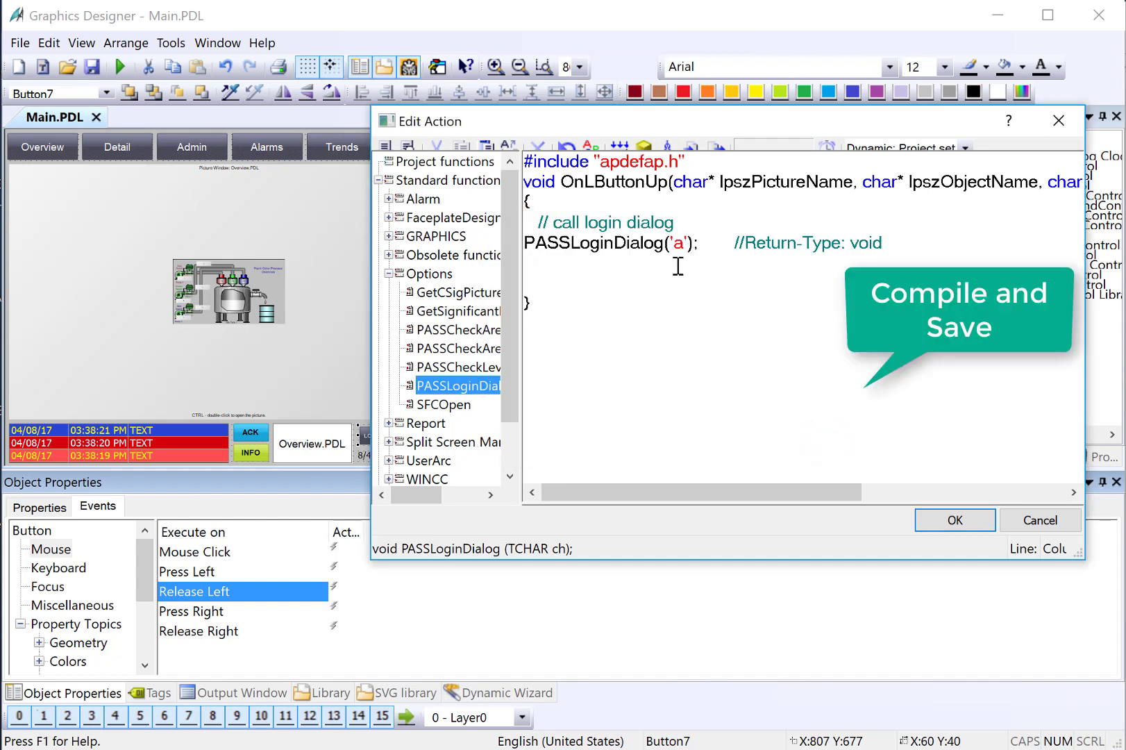
Compile the action without errors, accept it and save Main.PDL.
{"action": "right_click", "coordinate": [722, 223]}
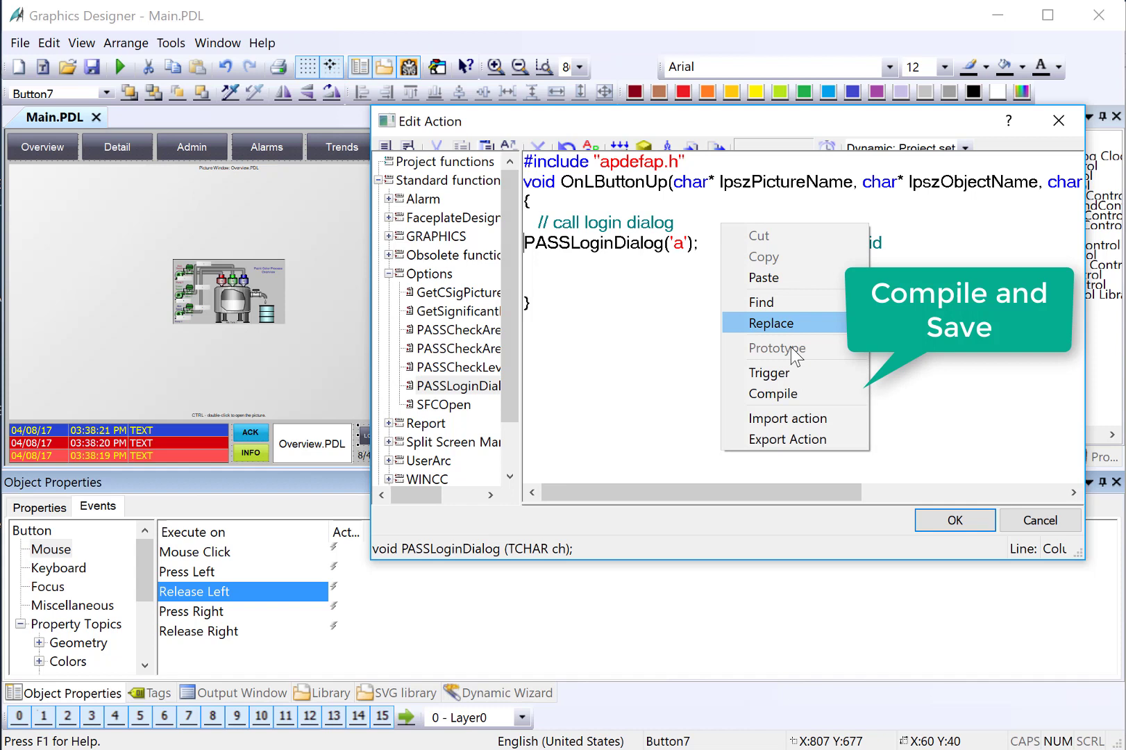
{"action": "left_click", "coordinate": [796, 395]}
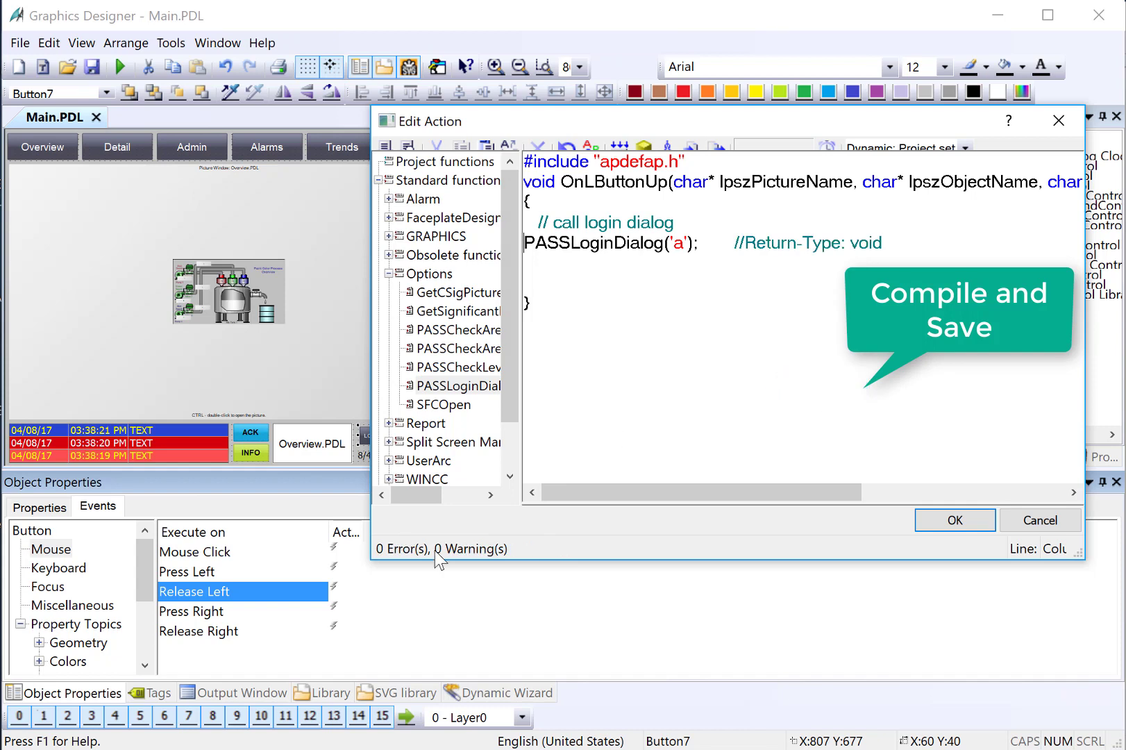
{"action": "left_click", "coordinate": [953, 521]}
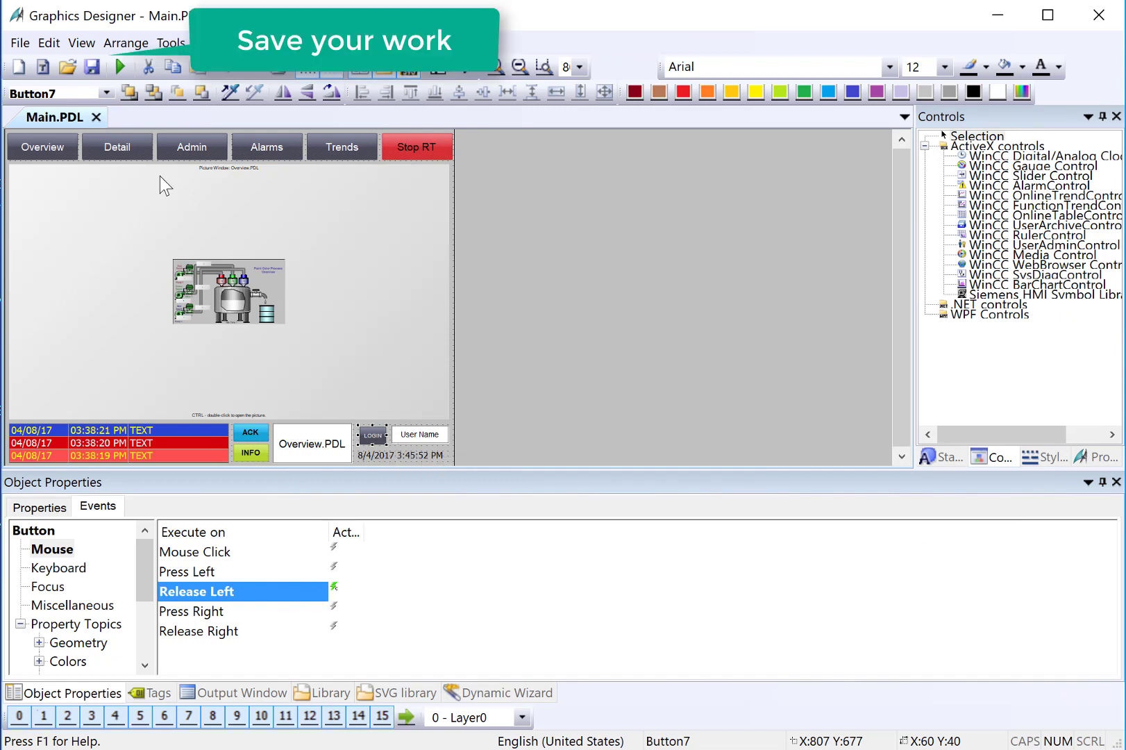
{"action": "left_click", "coordinate": [89, 71]}
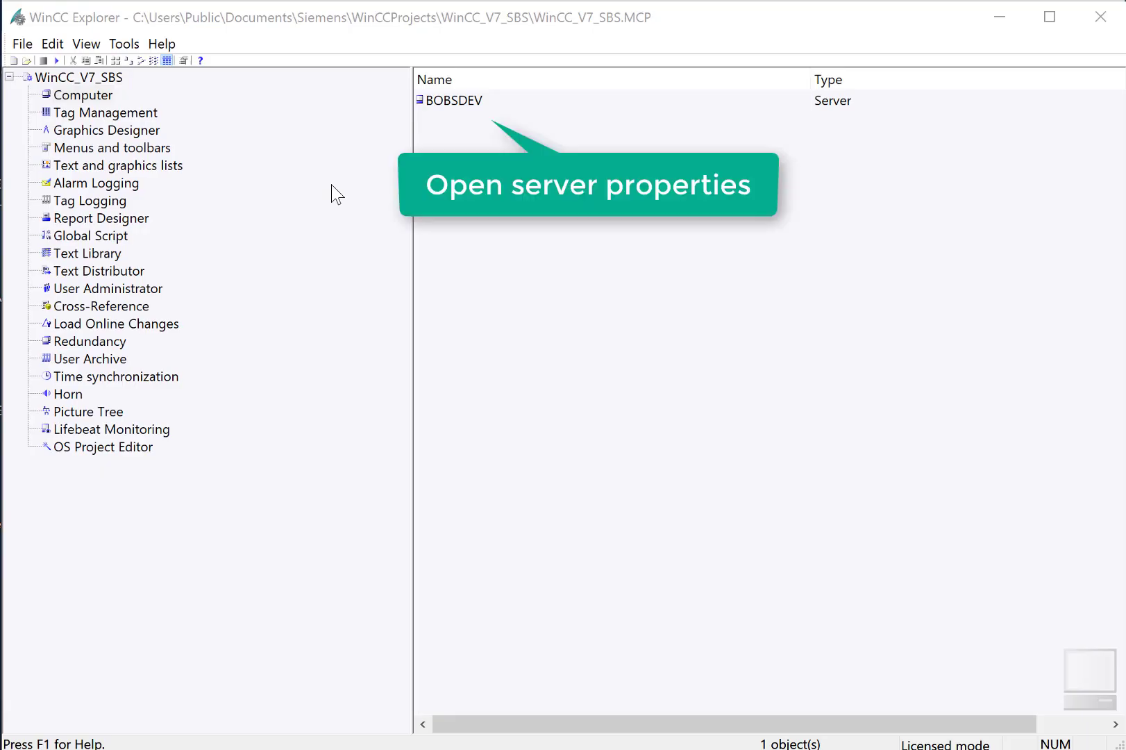
Check 'Disable shortcut keys for operating system access' on the server computer's Parameters tab.
{"action": "left_click", "coordinate": [263, 200]}
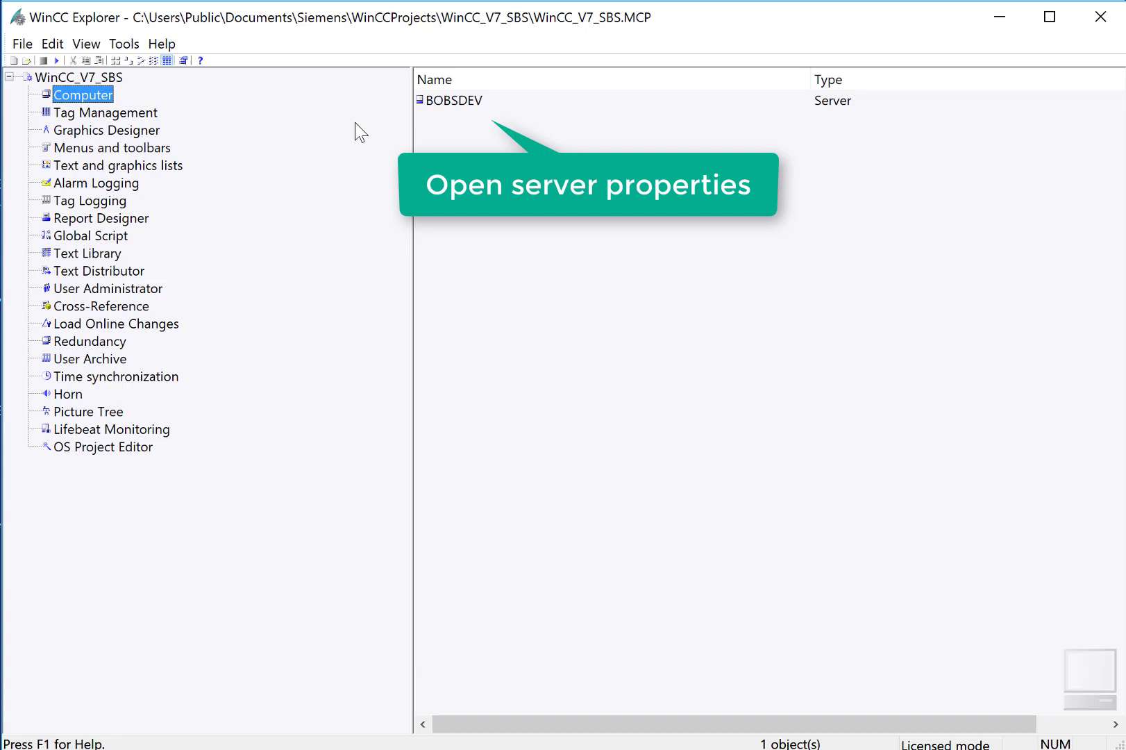
{"action": "double_click", "coordinate": [441, 104]}
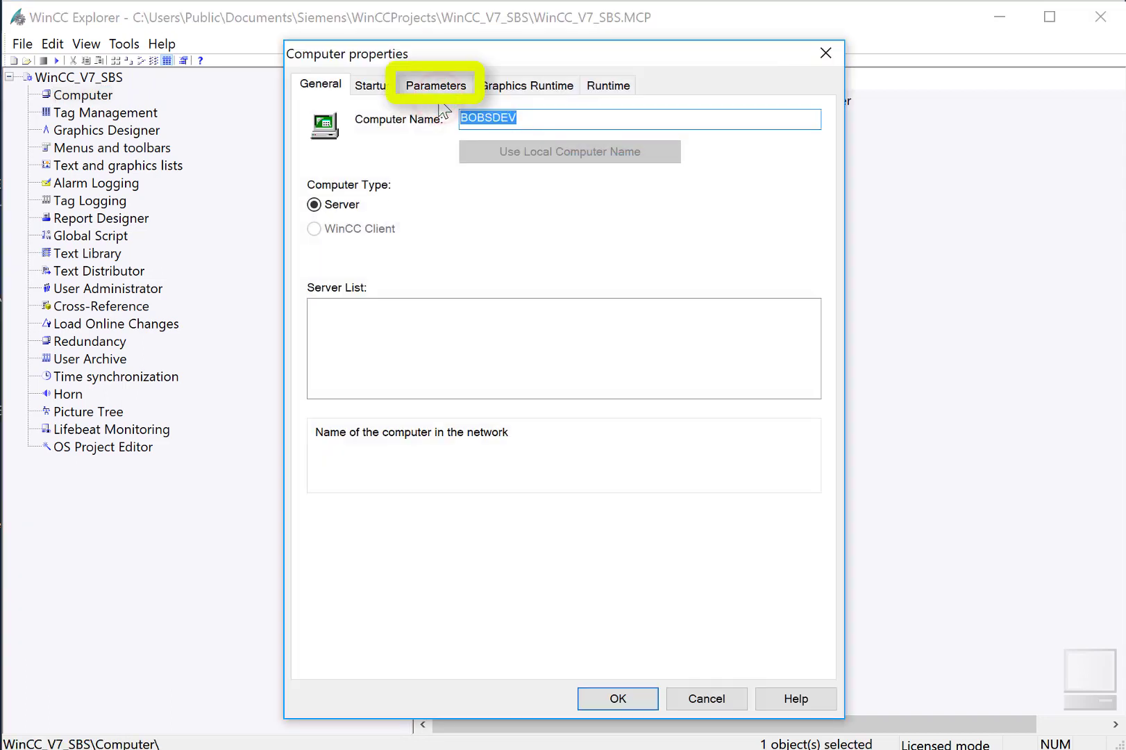
{"action": "key", "text": "ctrl+Tab"}
{"action": "key", "text": "ctrl+Tab"}
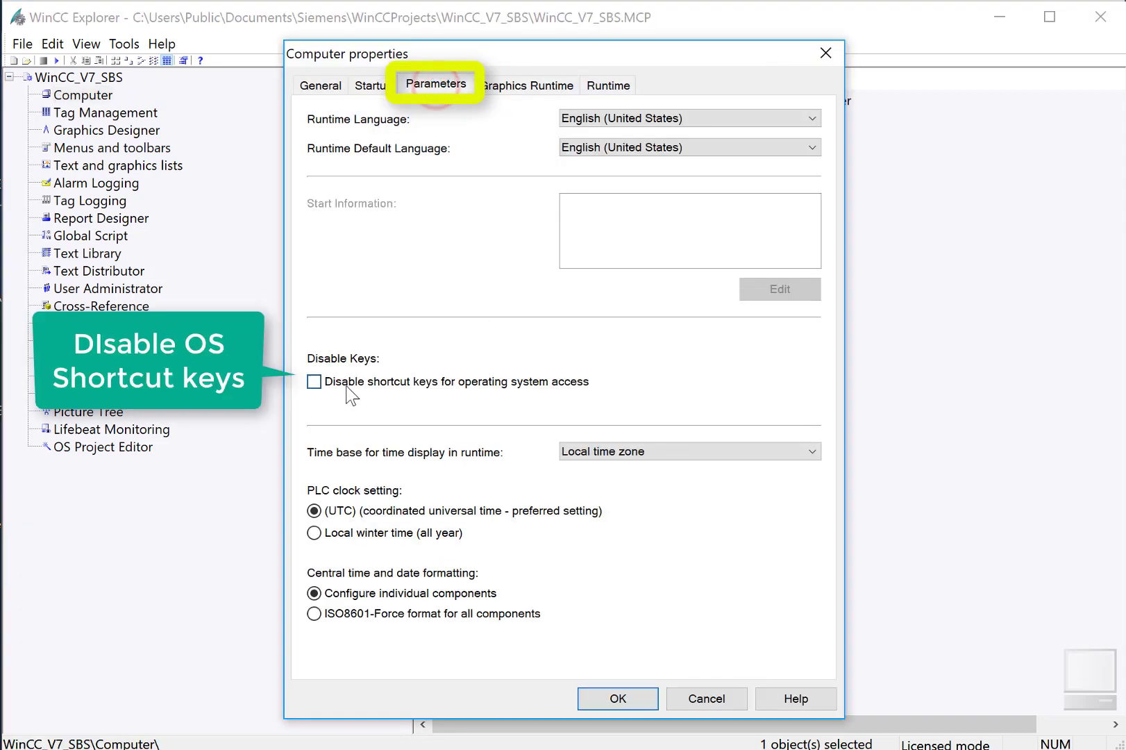
{"action": "left_click", "coordinate": [314, 381]}
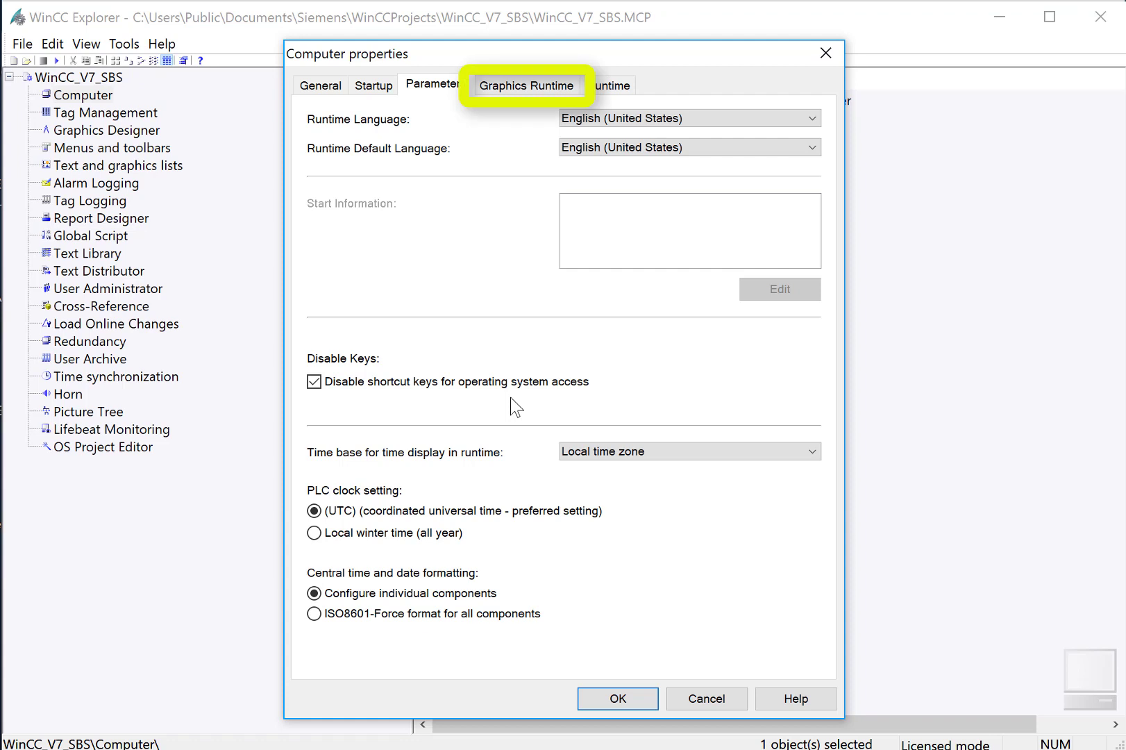
Enable Full Screen and Turn Off Alt-F4 under Graphics Runtime, confirm, and list the process pictures.
{"action": "left_click", "coordinate": [513, 85]}
{"action": "left_click", "coordinate": [316, 263]}
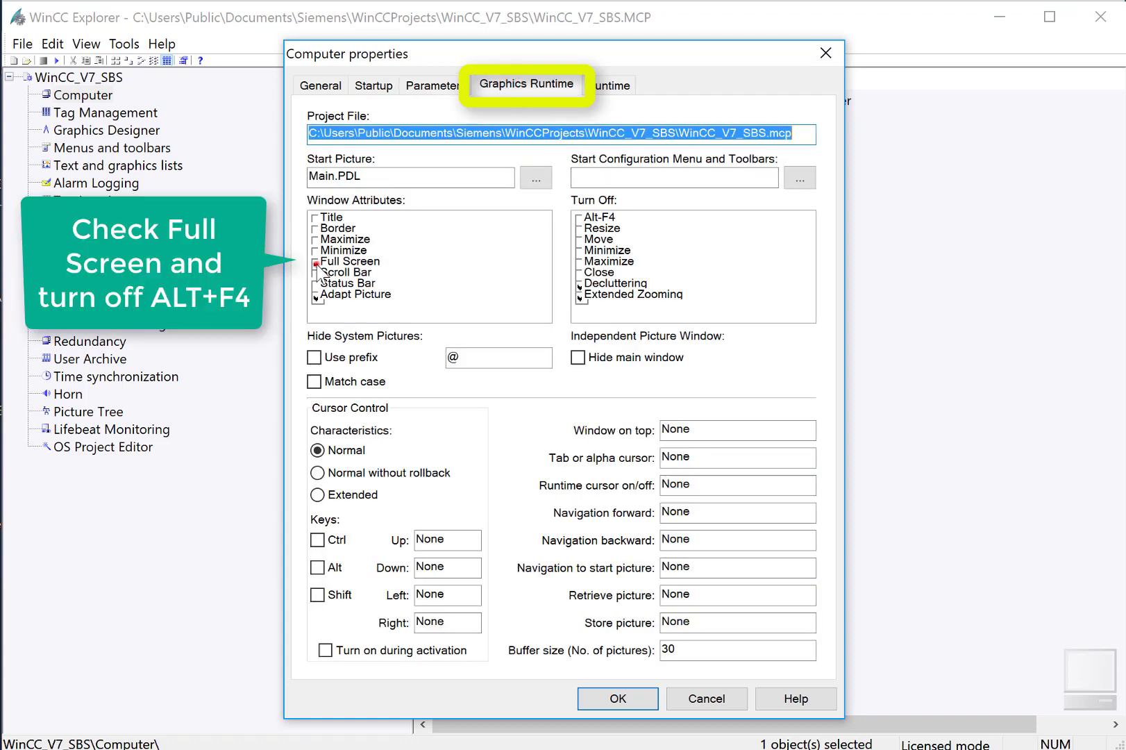
{"action": "left_click", "coordinate": [579, 220]}
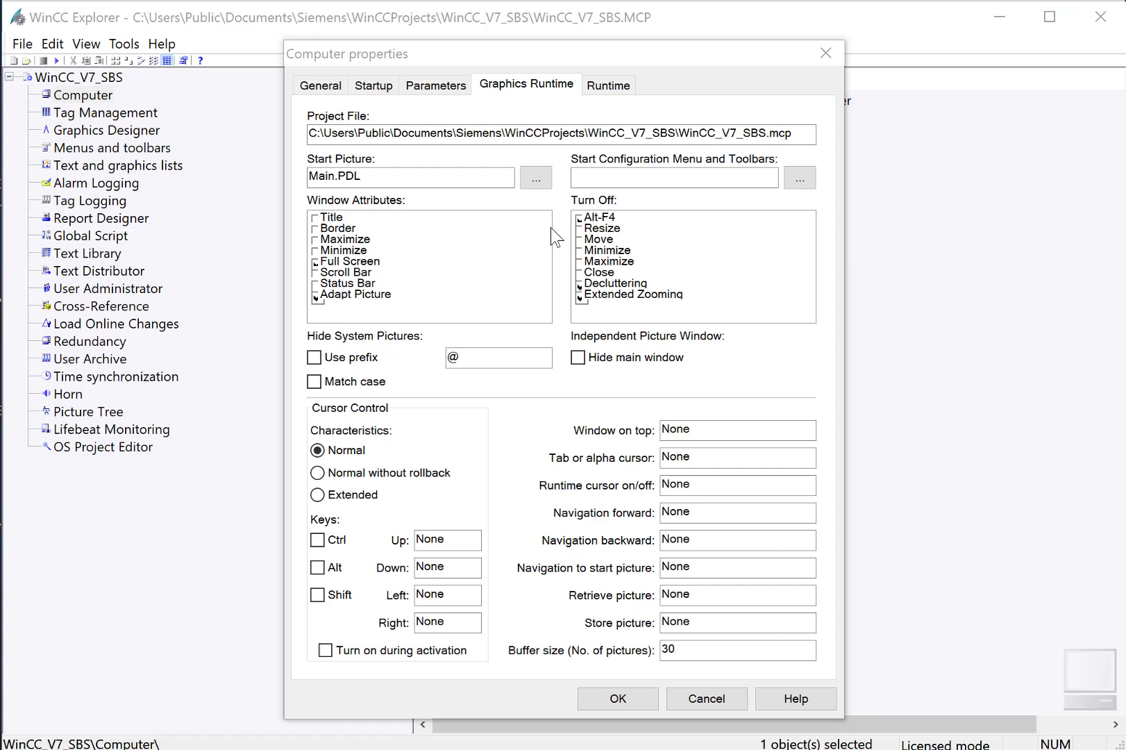
{"action": "left_click", "coordinate": [618, 699]}
{"action": "left_click", "coordinate": [146, 130]}
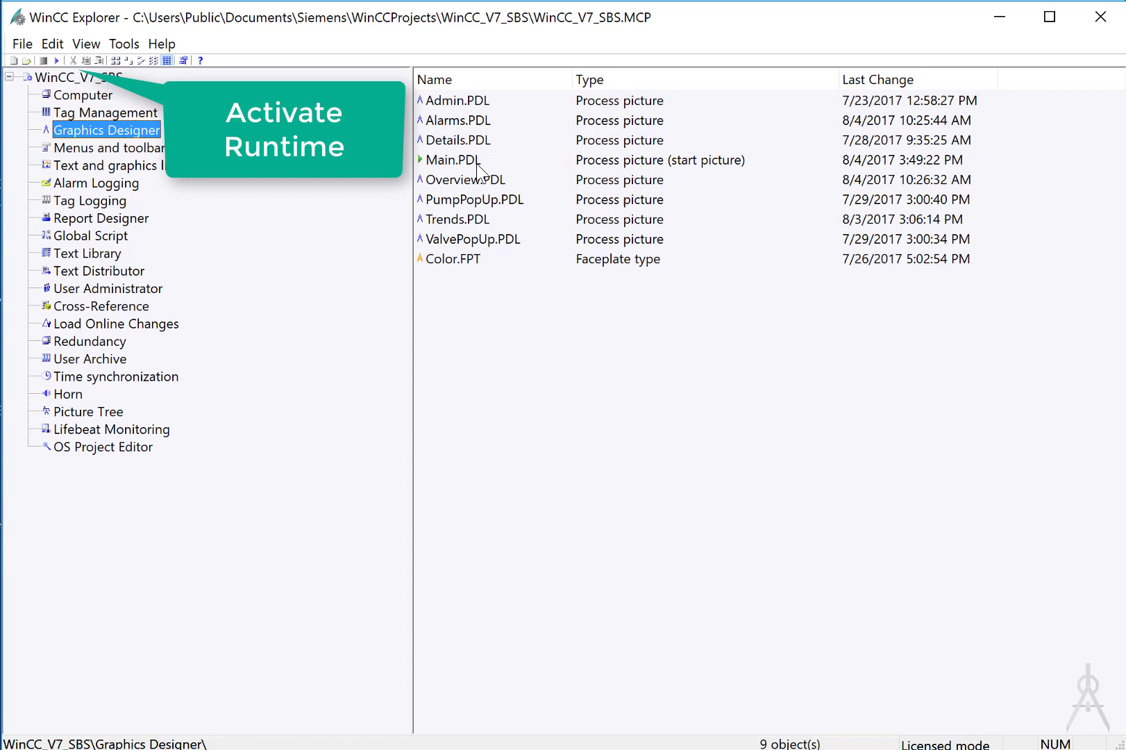
Activate the project and try Admin, Alarms and Stop RT, dismissing each no-authorization message.
{"action": "left_click", "coordinate": [57, 62]}
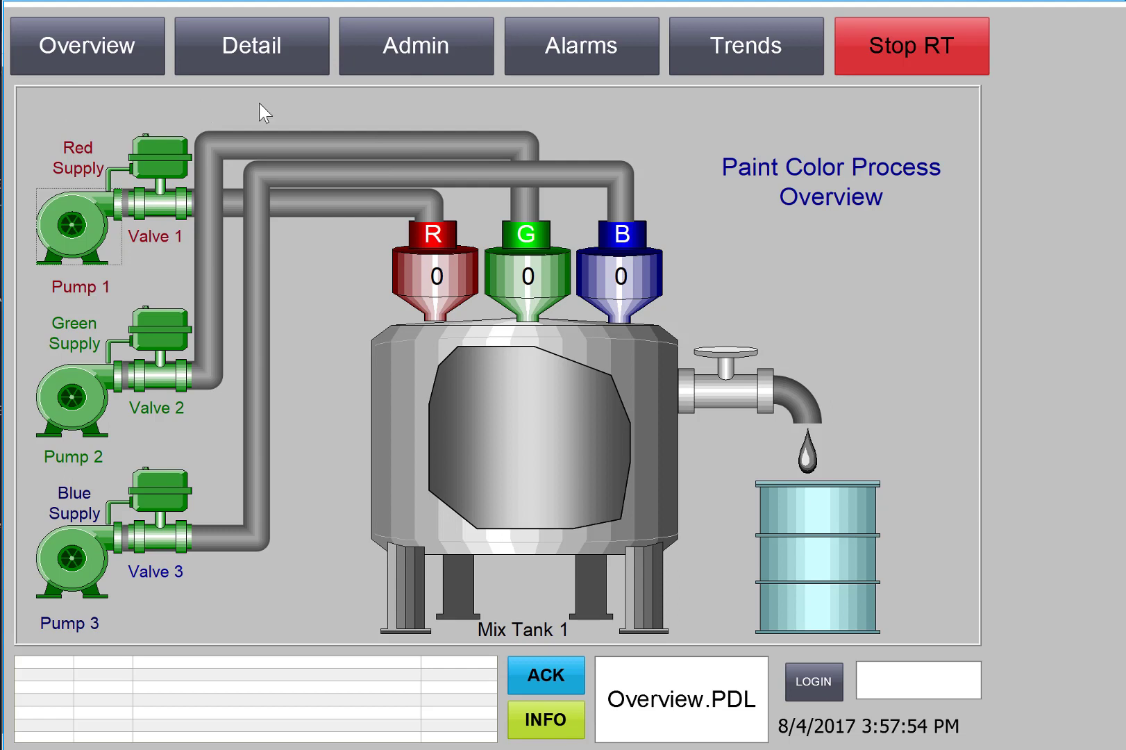
{"action": "left_click", "coordinate": [433, 45]}
{"action": "left_click", "coordinate": [591, 375]}
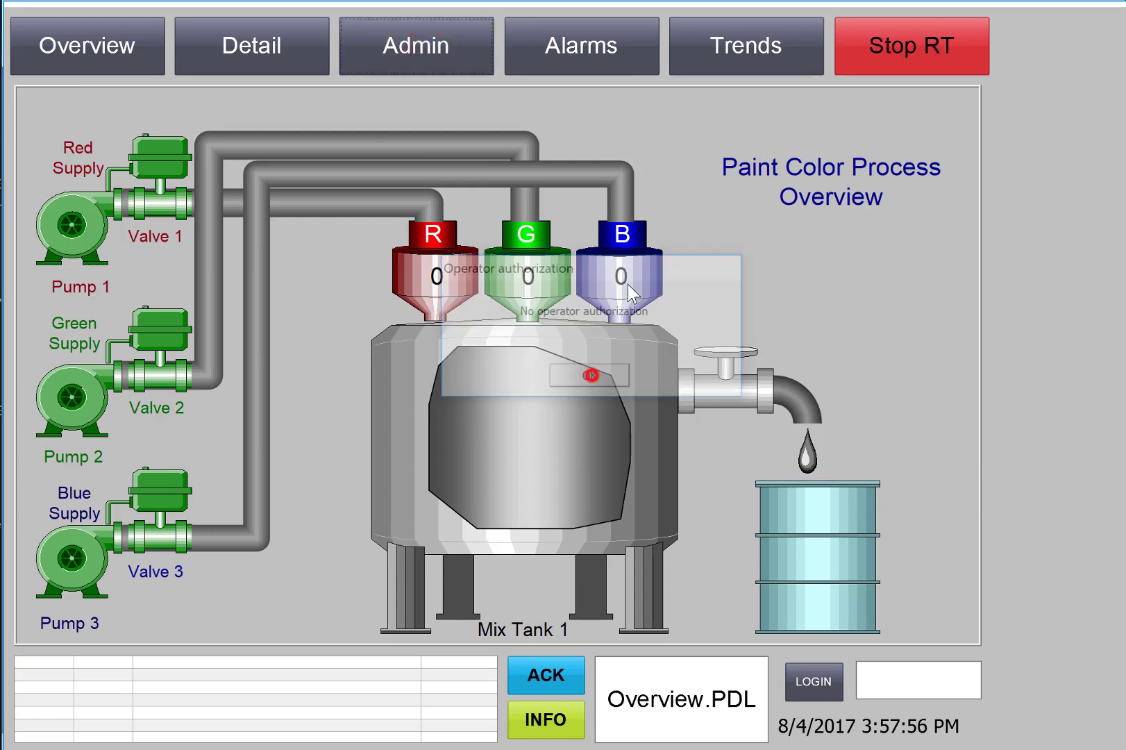
{"action": "left_click", "coordinate": [584, 45]}
{"action": "left_click", "coordinate": [587, 373]}
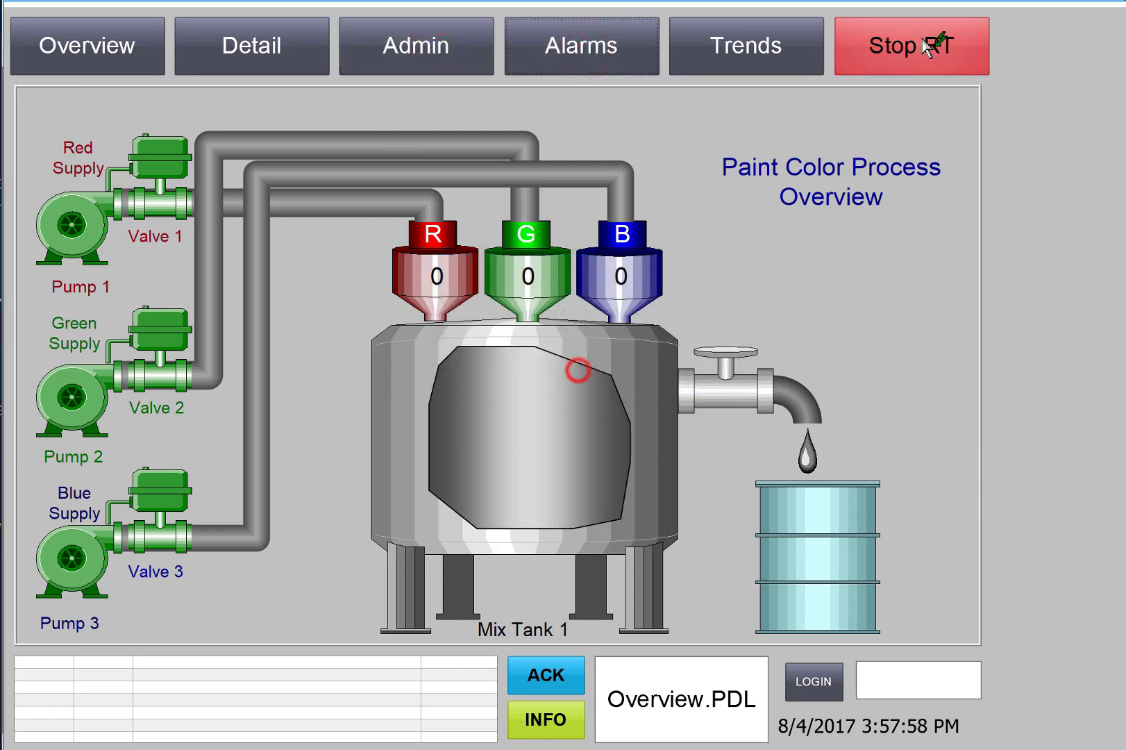
{"action": "left_click", "coordinate": [924, 41]}
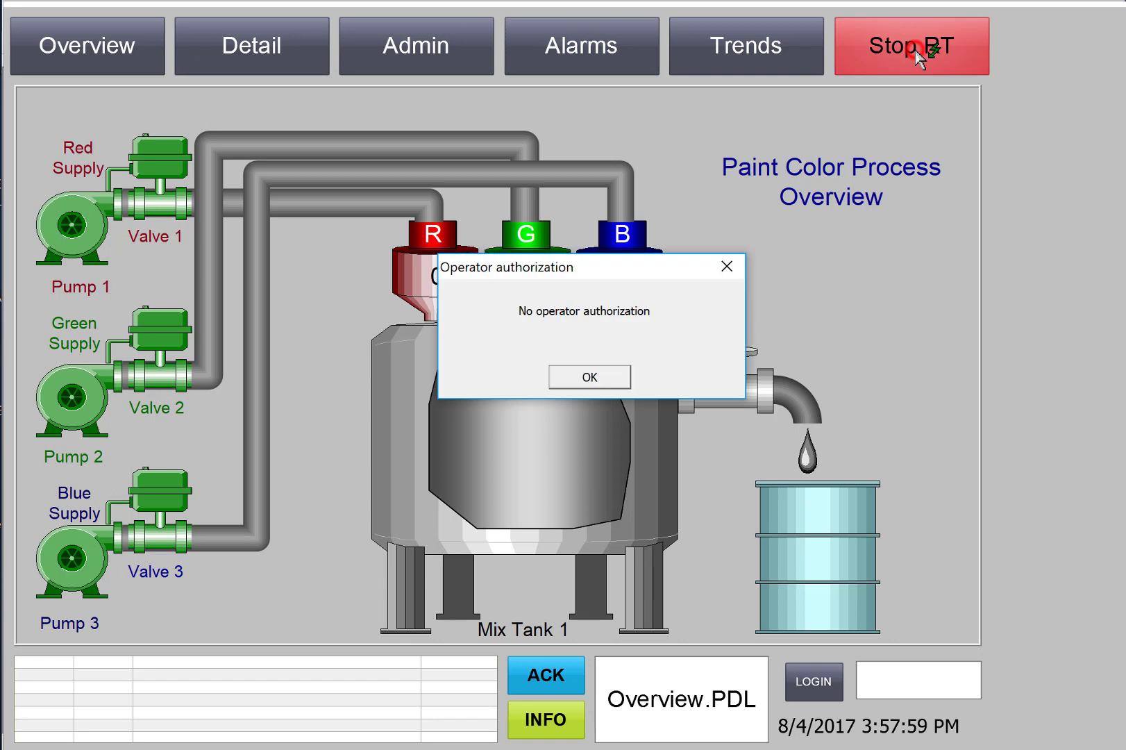
{"action": "left_click", "coordinate": [582, 375]}
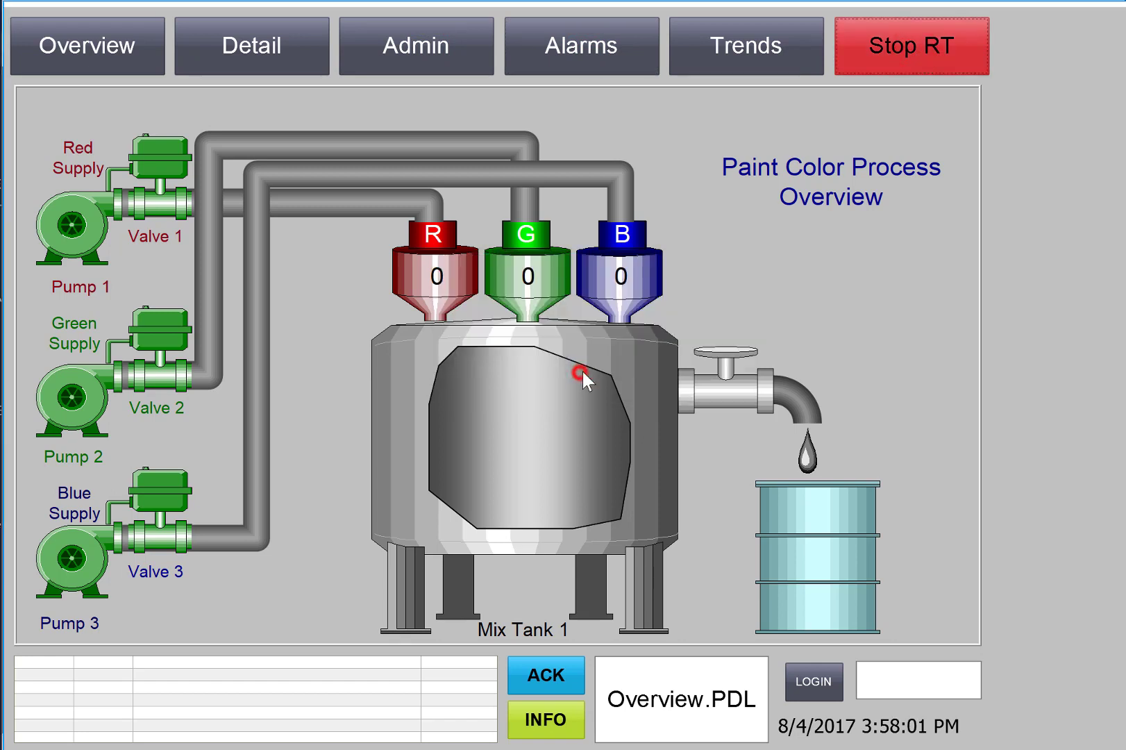
Log on through LOGIN with the Engineer account and its password.
{"action": "left_click", "coordinate": [807, 688]}
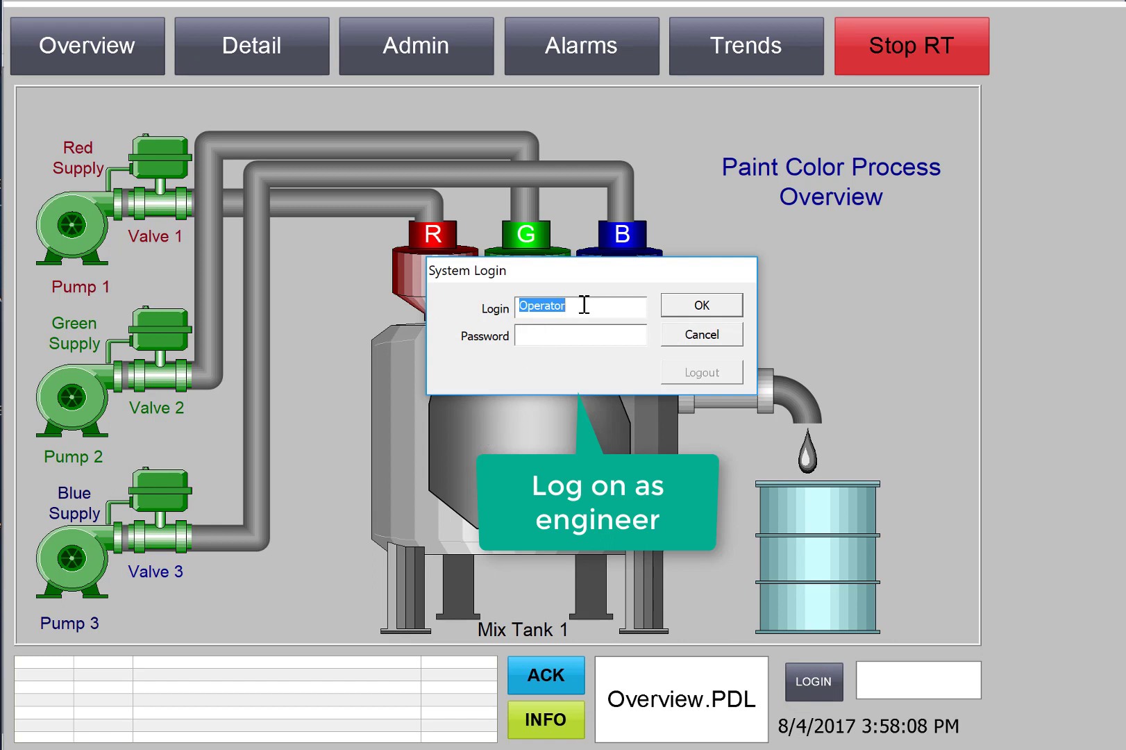
{"action": "type", "text": "Engine"}
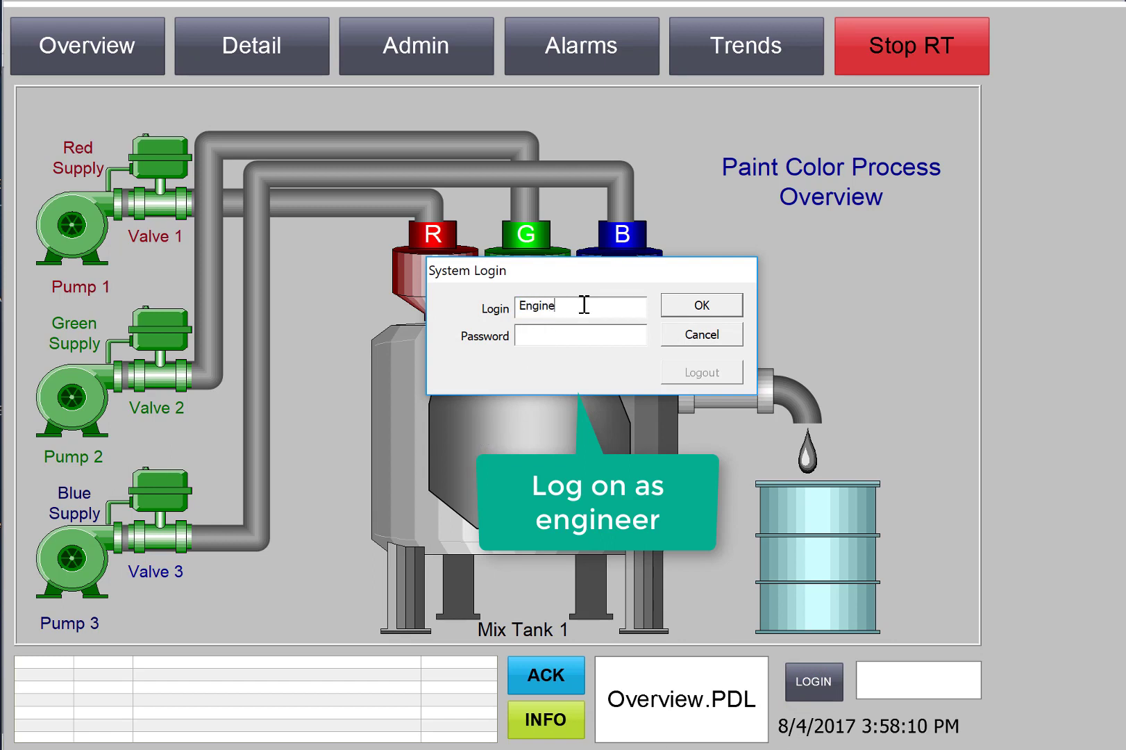
{"action": "type", "text": "er"}
{"action": "type", "text": "***"}
{"action": "key", "text": "Return"}
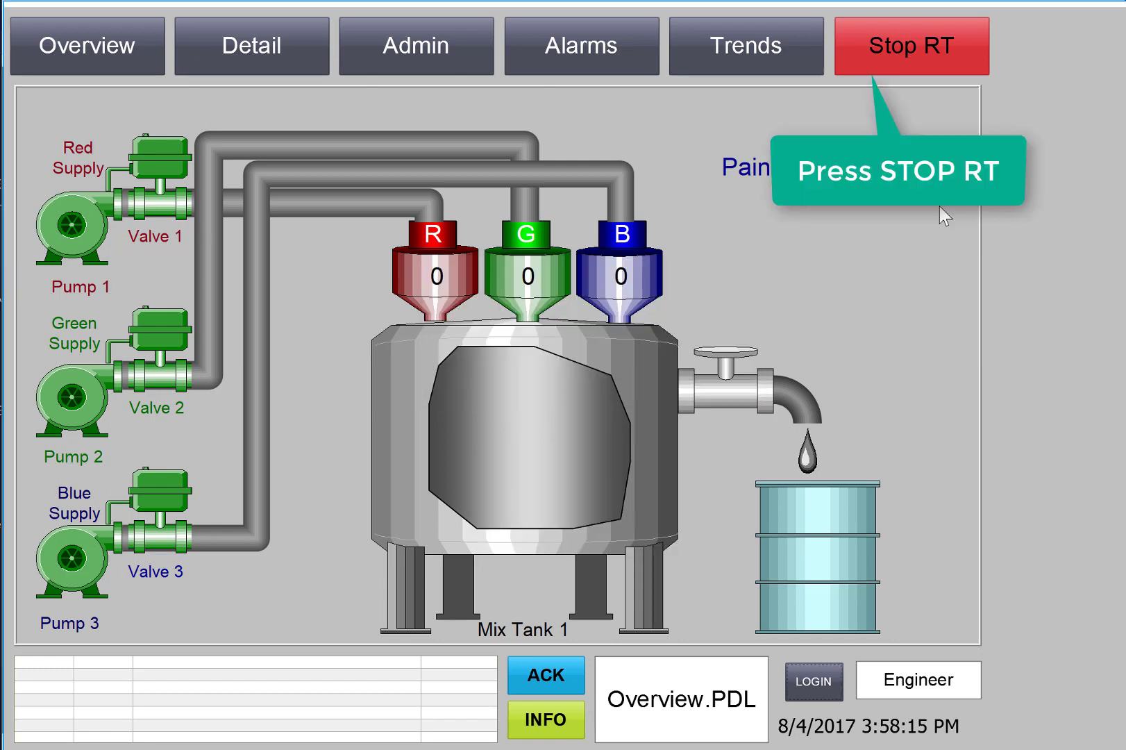
Stop the runtime and browse for the WinCC project in AutoStart Configuration.
{"action": "left_click", "coordinate": [899, 57]}
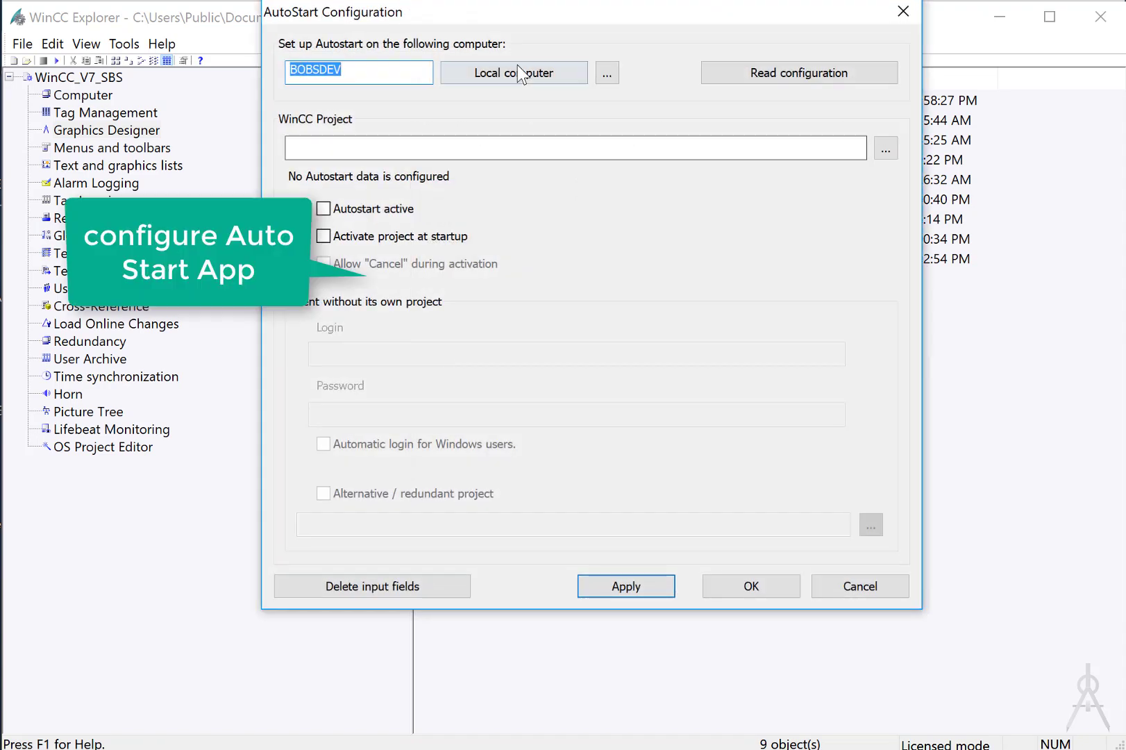
{"action": "left_click_drag", "start_coordinate": [518, 21], "coordinate": [602, 75]}
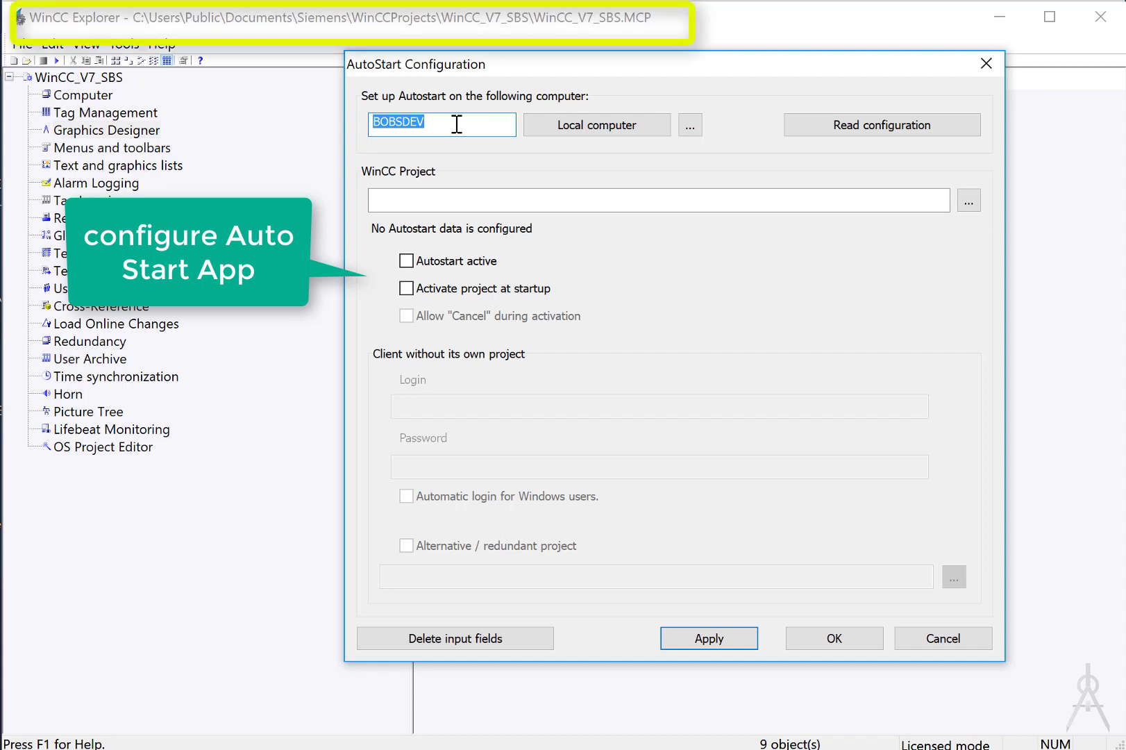
{"action": "left_click", "coordinate": [968, 200]}
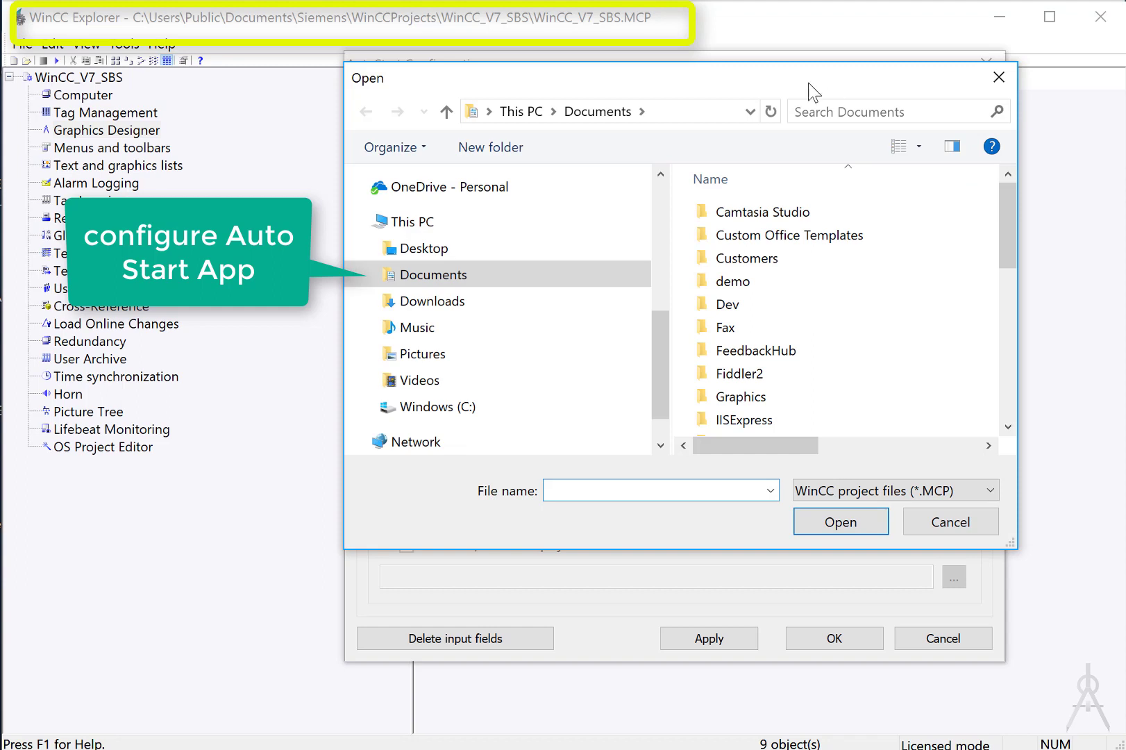
{"action": "left_click", "coordinate": [808, 80]}
{"action": "left_click", "coordinate": [687, 388]}
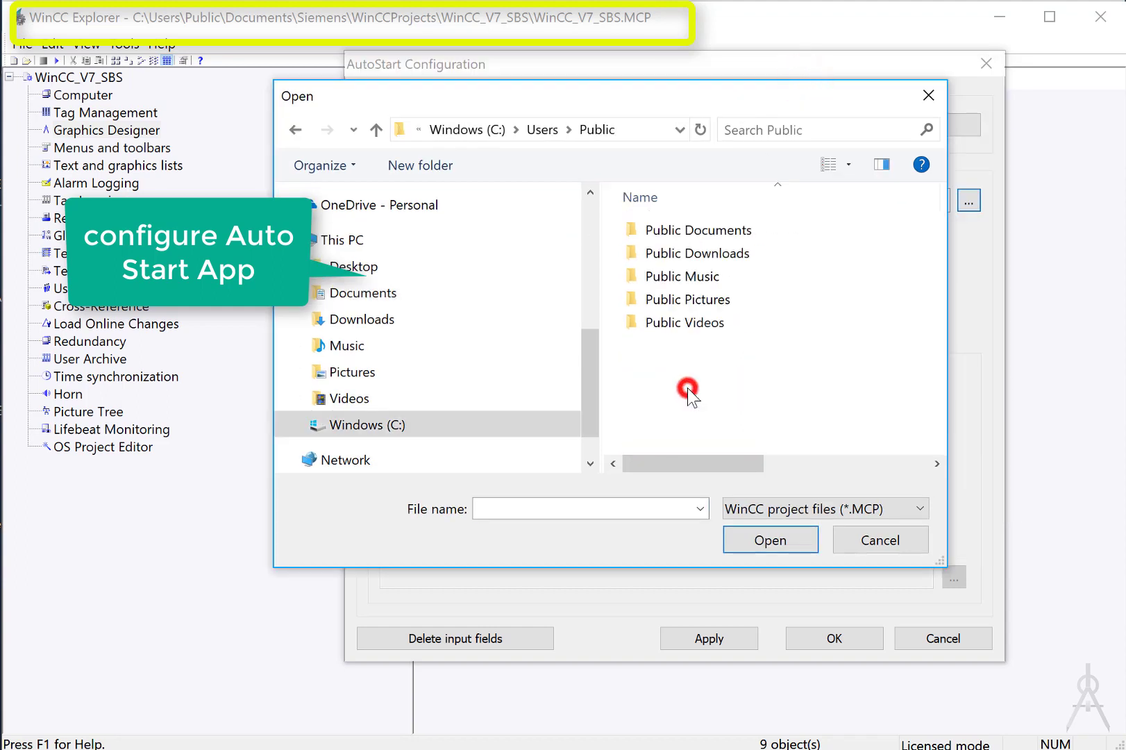
Go through Public Documents > Siemens > WinCCProjects > WinCC_V7_SBS and choose WinCC_V7_SBS.MCP.
{"action": "double_click", "coordinate": [707, 226]}
{"action": "left_click", "coordinate": [685, 236]}
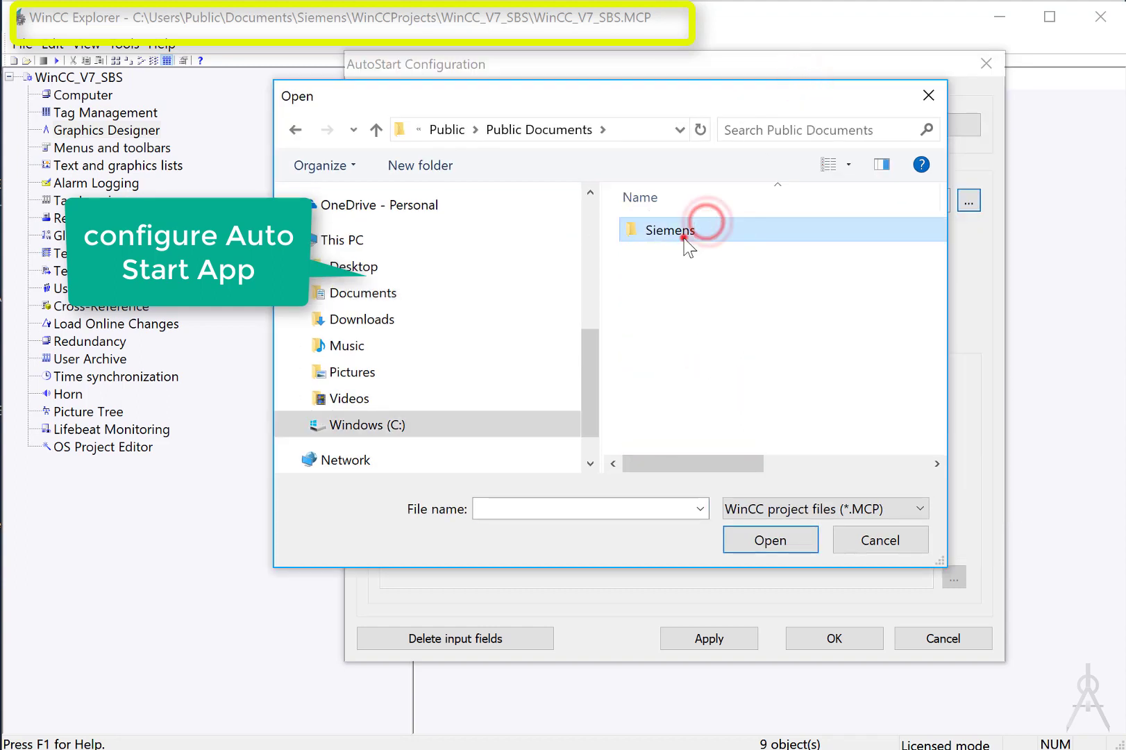
{"action": "double_click", "coordinate": [685, 235]}
{"action": "double_click", "coordinate": [704, 276]}
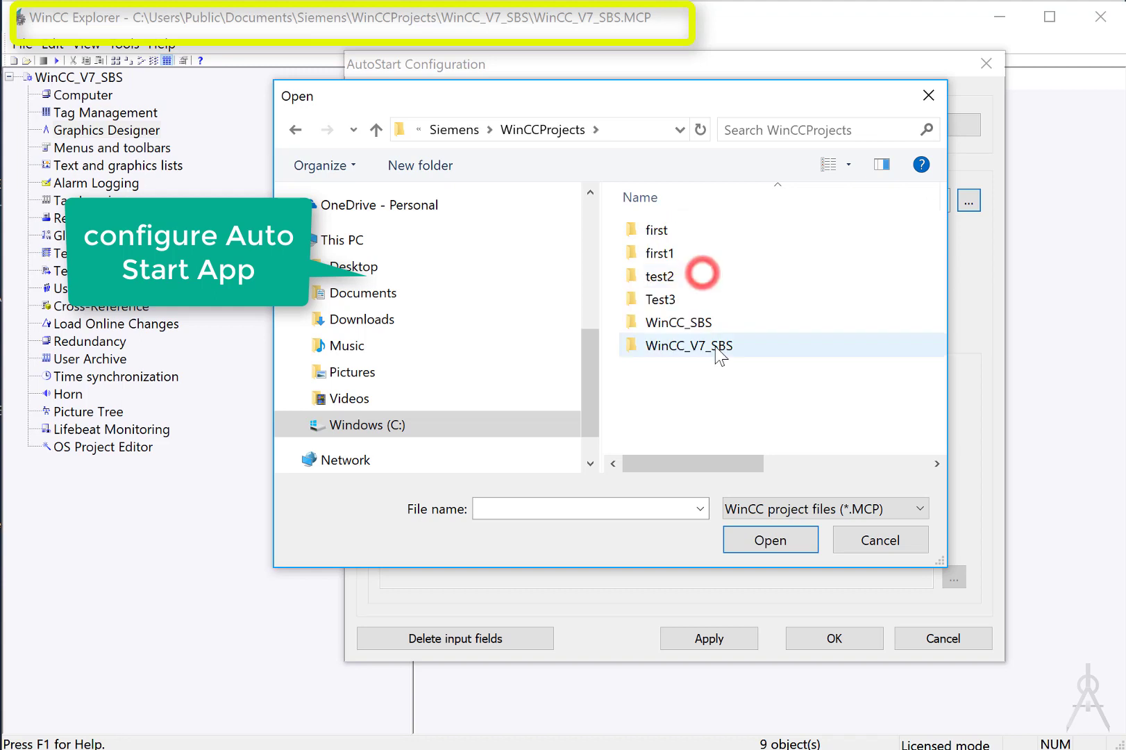
{"action": "double_click", "coordinate": [716, 347]}
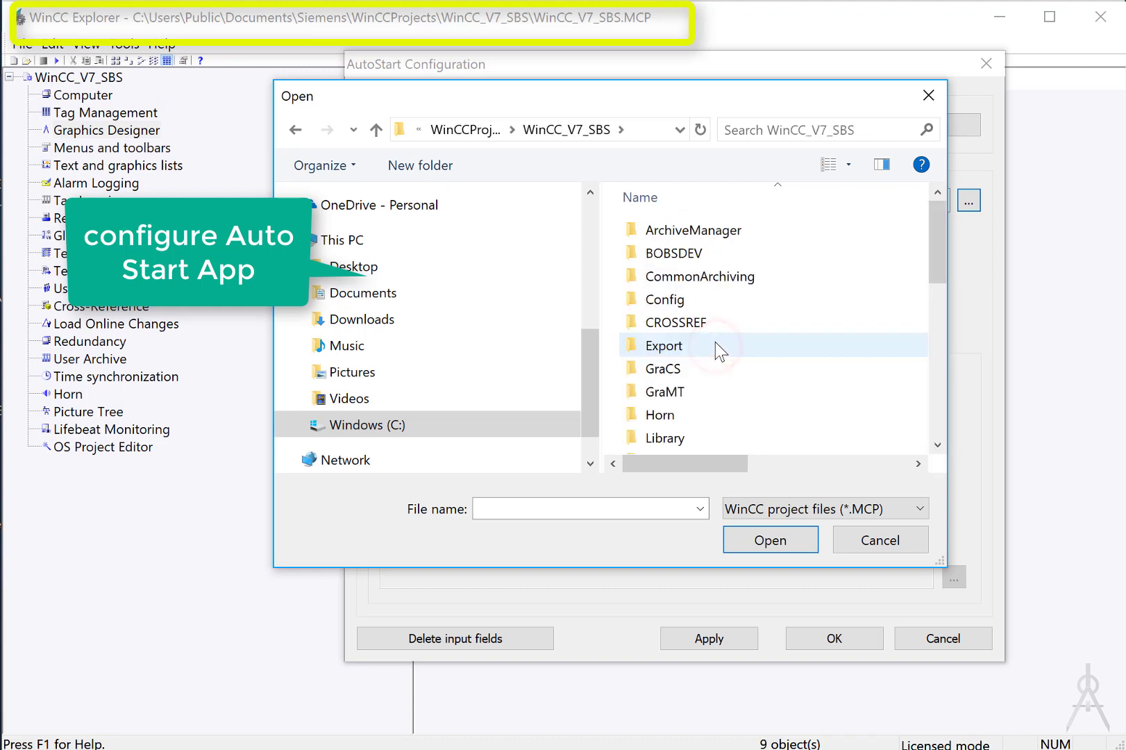
{"action": "scroll", "coordinate": [715, 342], "scroll_direction": "down", "scroll_amount": 6}
{"action": "left_click", "coordinate": [688, 444]}
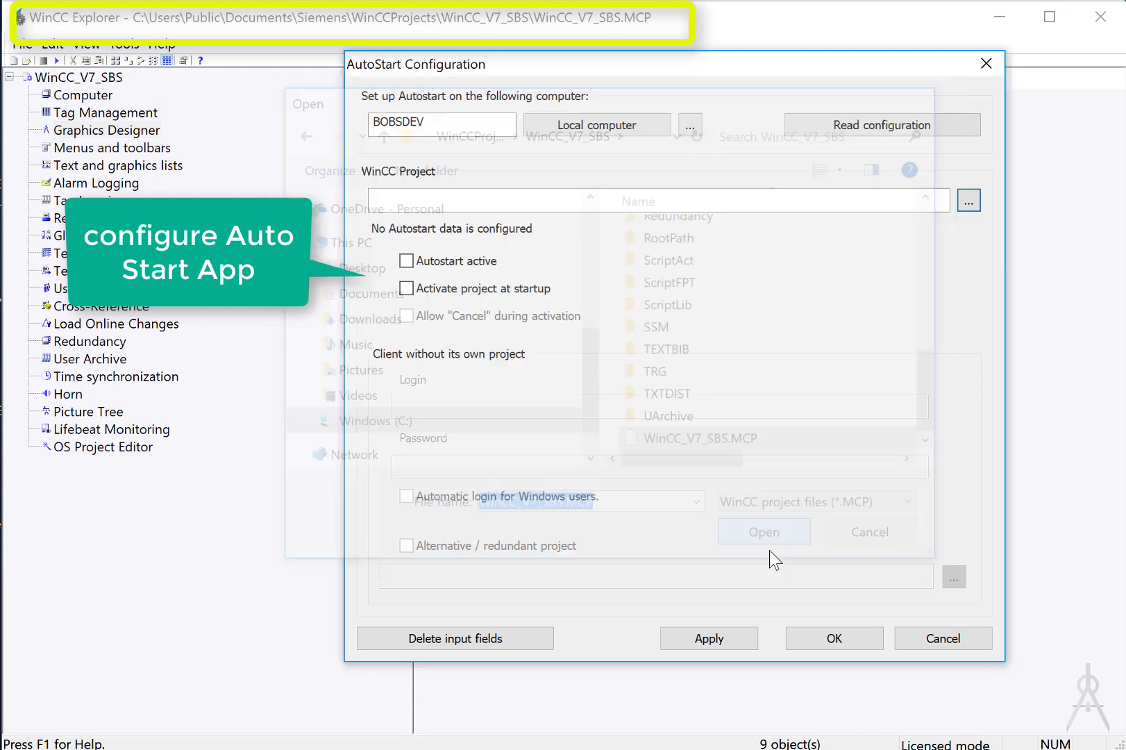
{"action": "left_click", "coordinate": [770, 548]}
Check Autostart active and Activate project at startup, then apply and close with OK.
{"action": "left_click", "coordinate": [406, 261]}
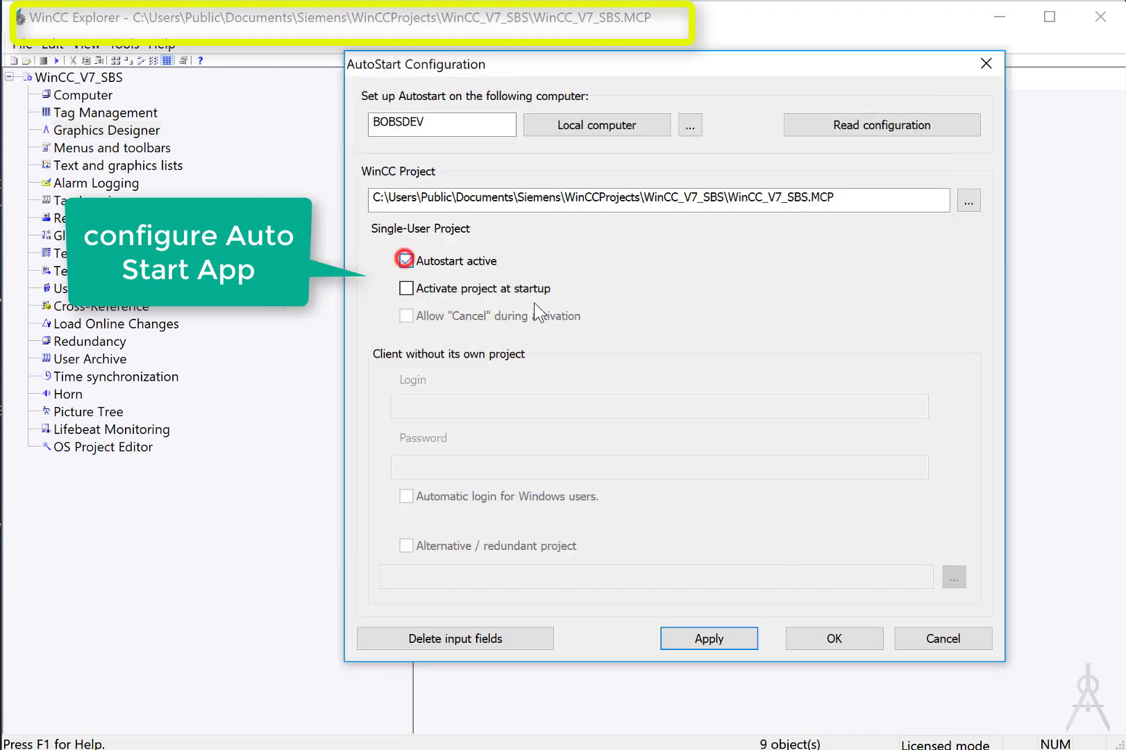
{"action": "left_click", "coordinate": [406, 288]}
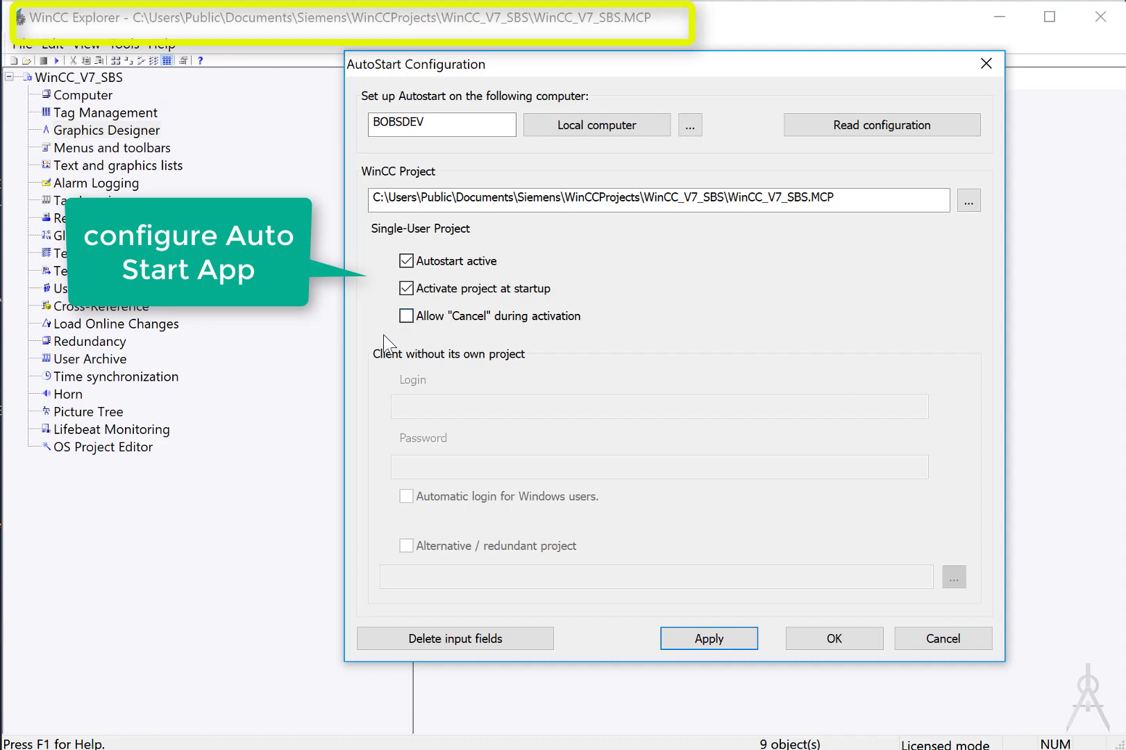
{"action": "left_click", "coordinate": [709, 638]}
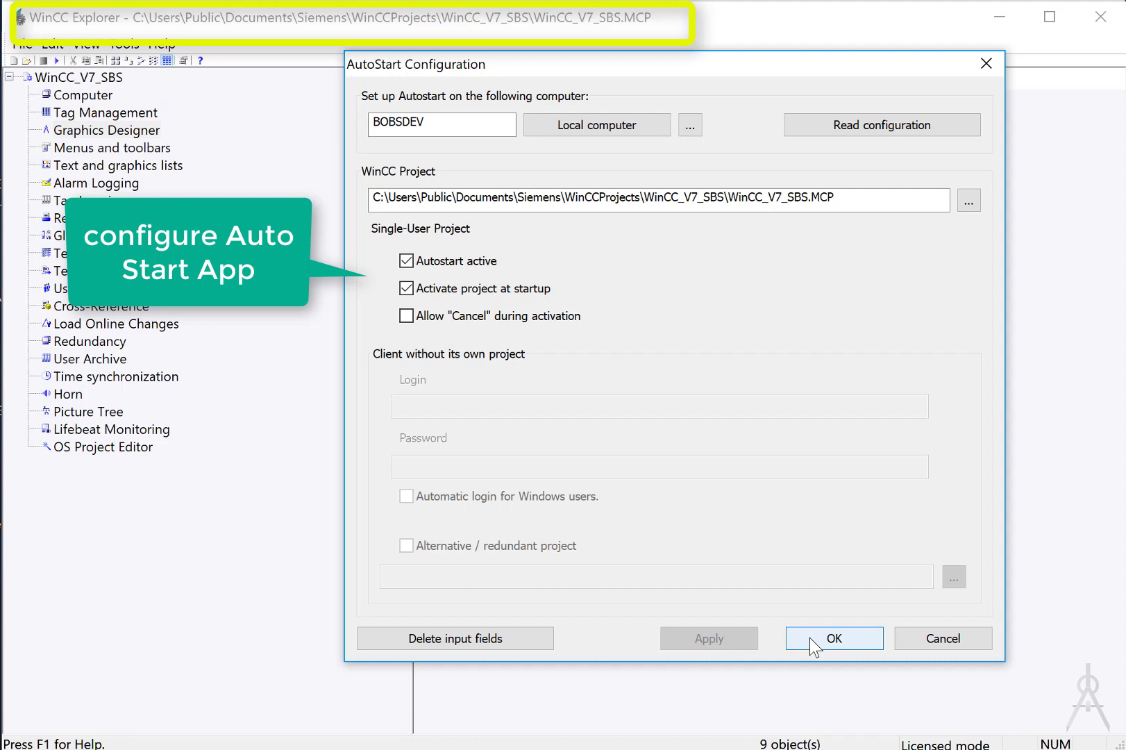
{"action": "left_click", "coordinate": [814, 641]}
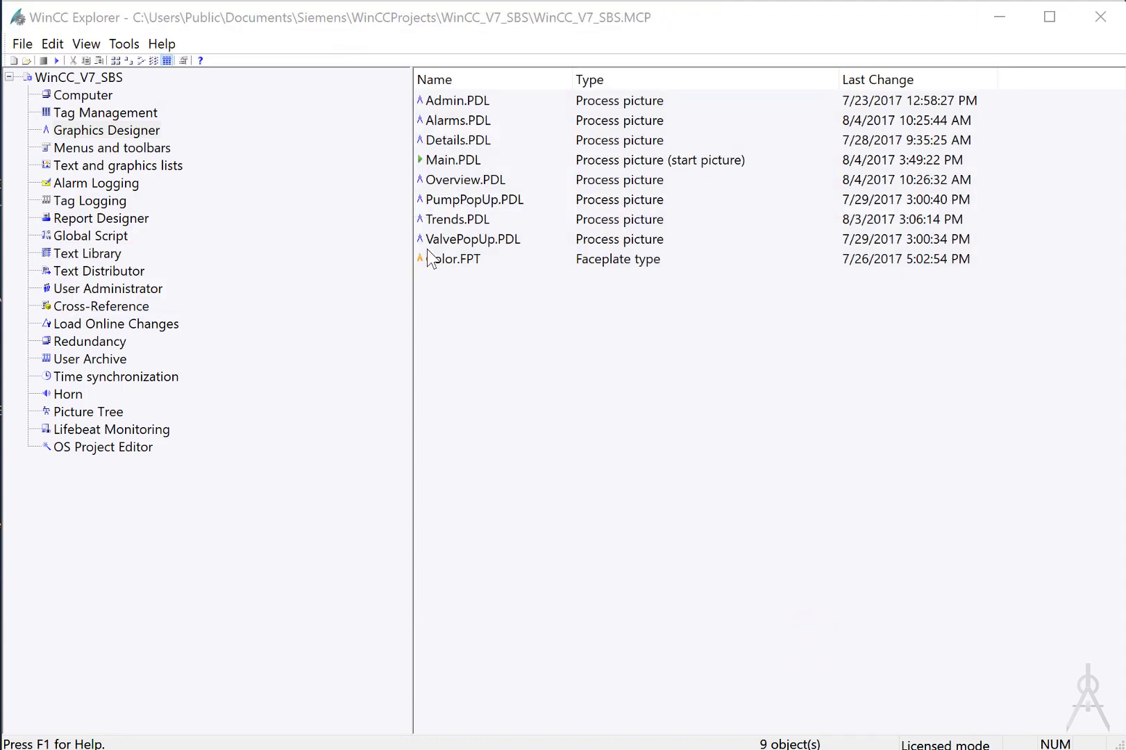